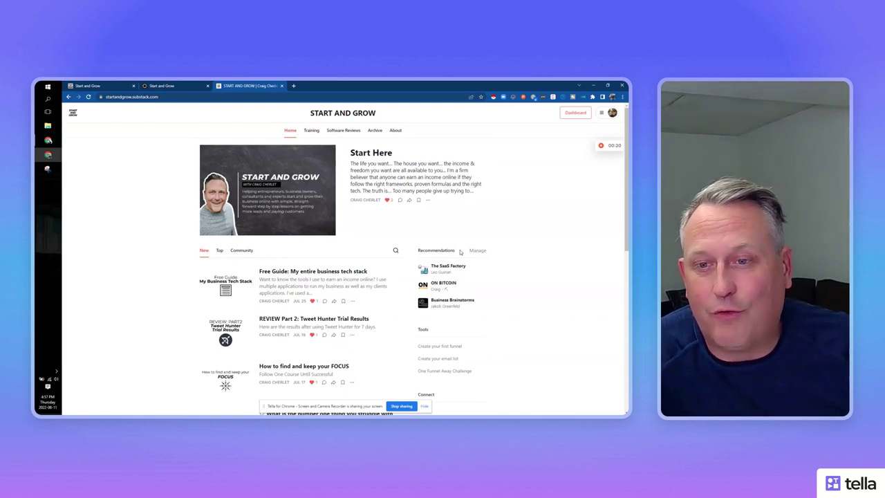
# Scroll the publication's home page, then open the Training section
pyautogui.scroll(-3, 361, 186)
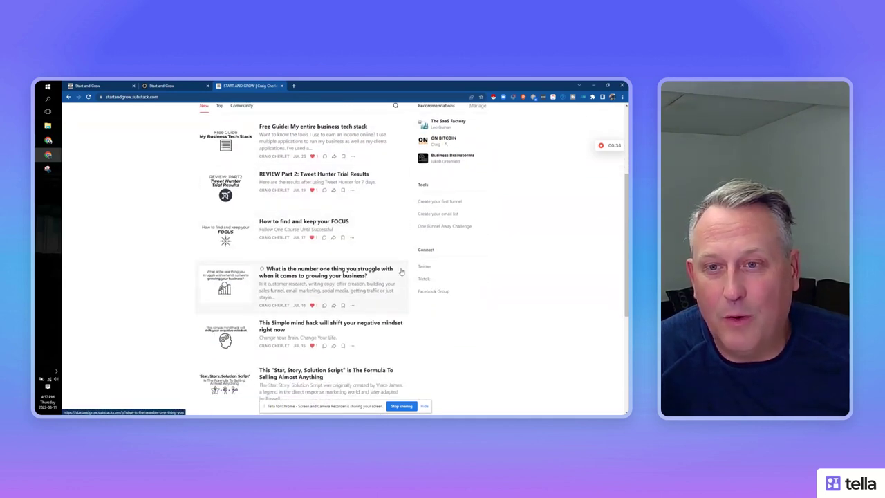
pyautogui.scroll(-3, 417, 285)
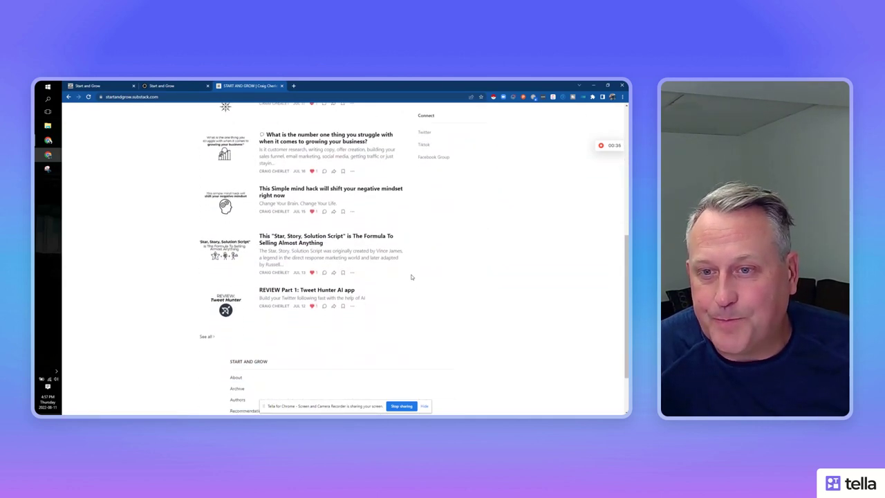
pyautogui.scroll(5, 408, 273)
pyautogui.click(311, 131)
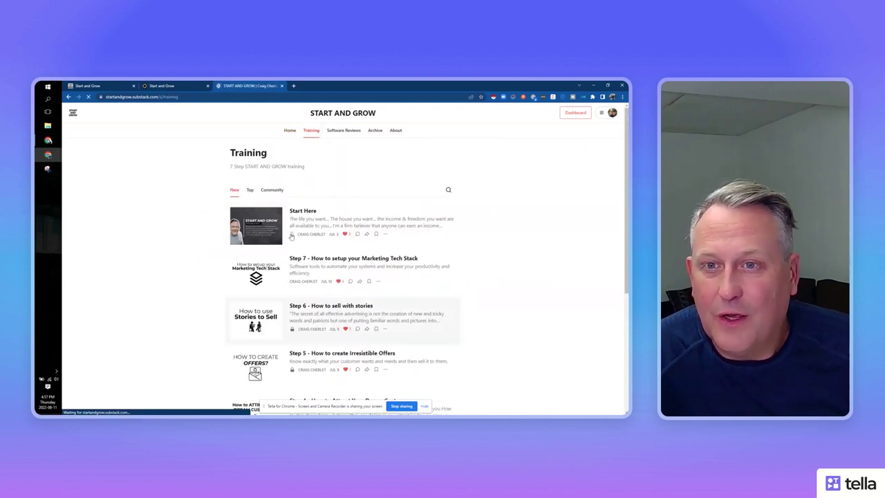
# Browse the Training section's full post list and open 'Step 1 - The Simple Formula'
pyautogui.scroll(-1, 413, 291)
pyautogui.scroll(-4, 413, 292)
pyautogui.scroll(3, 327, 357)
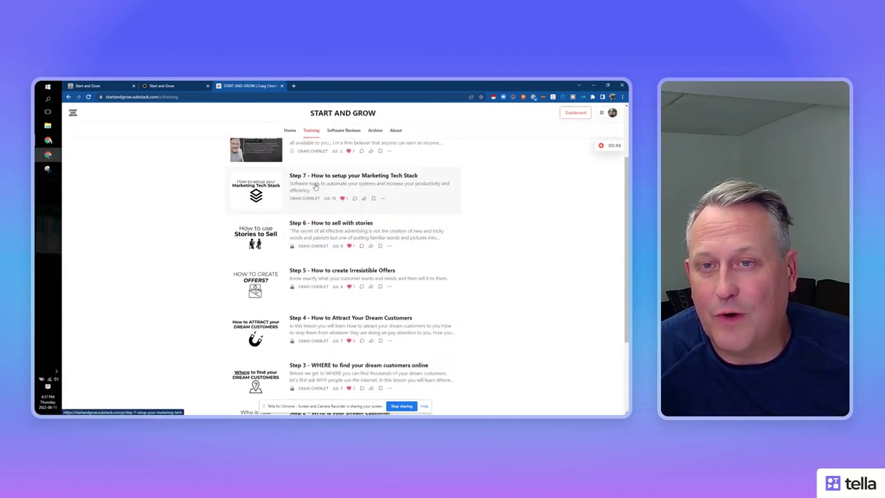
pyautogui.scroll(-3, 325, 291)
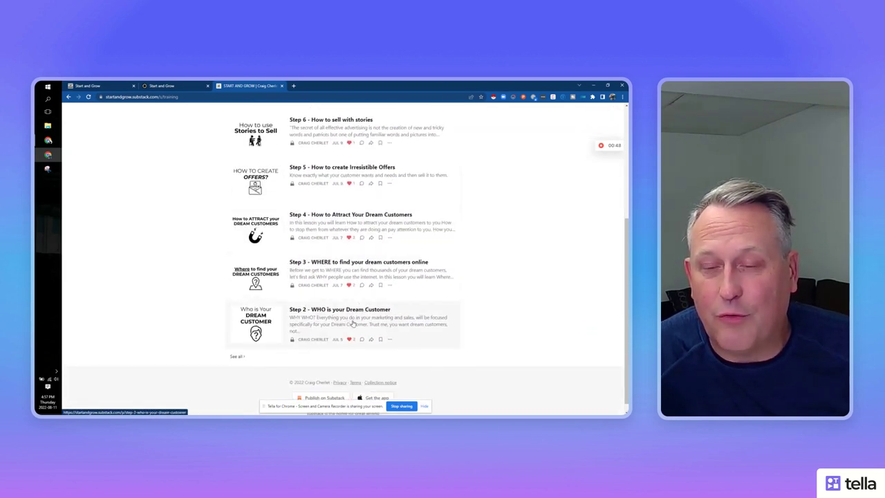
pyautogui.scroll(-1, 339, 325)
pyautogui.click(235, 346)
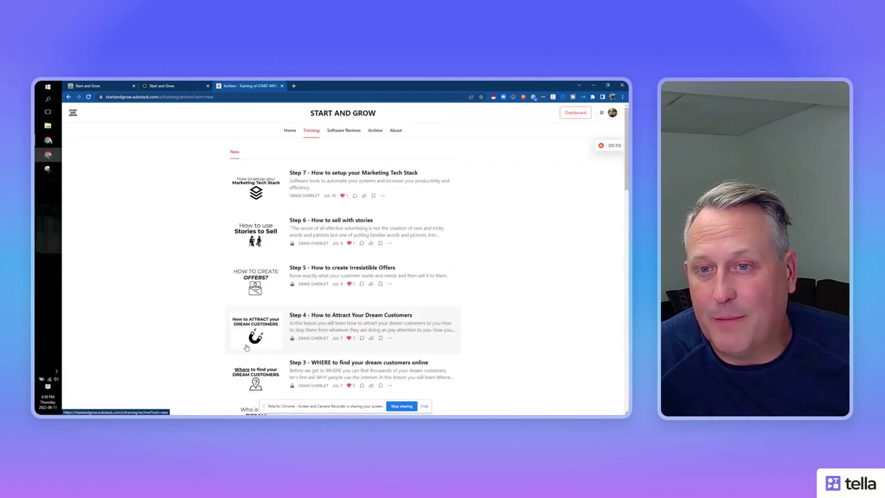
pyautogui.scroll(-3, 341, 368)
pyautogui.click(341, 368)
# Skim the Step 1 post, then return to the publication's home page
pyautogui.scroll(-3, 377, 222)
pyautogui.scroll(3, 378, 222)
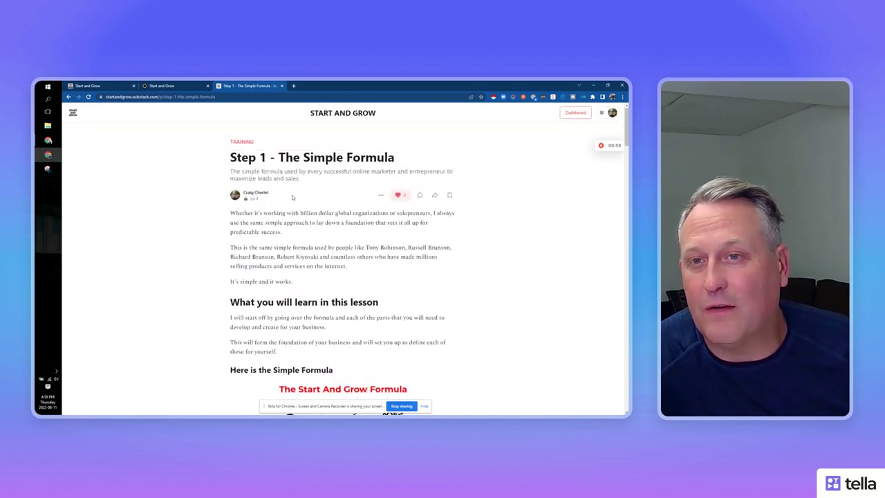
pyautogui.click(347, 112)
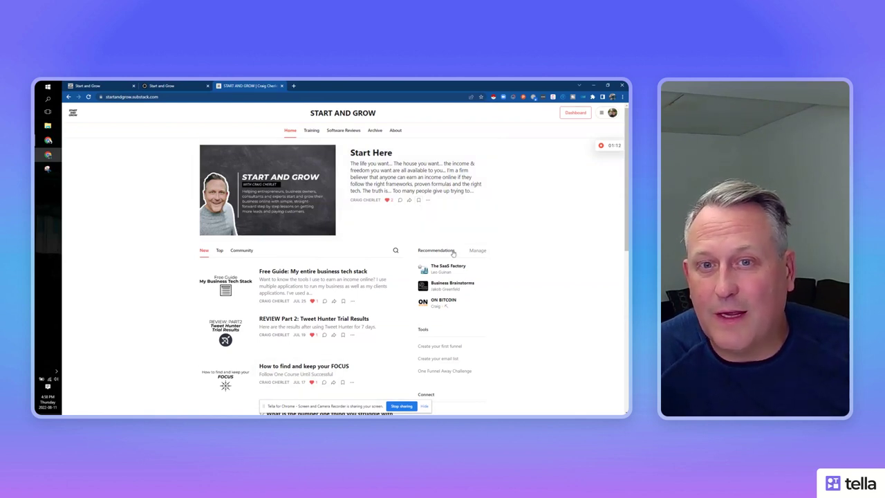
pyautogui.scroll(-1, 474, 257)
pyautogui.scroll(1, 475, 258)
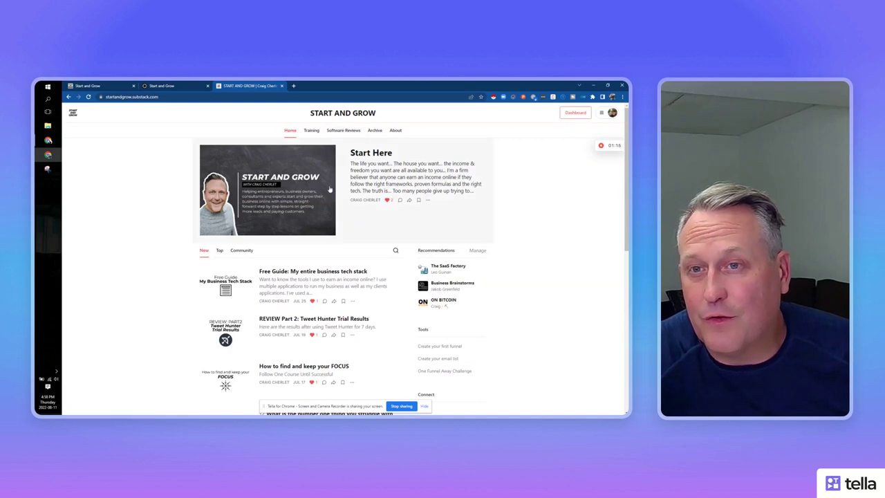
# Visit the Training and Software Reviews sections, then read the About page
pyautogui.click(315, 131)
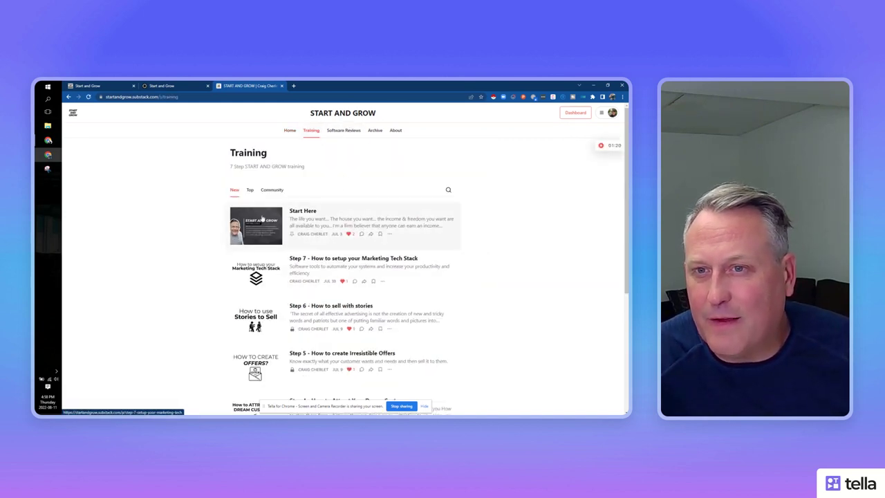
pyautogui.click(345, 131)
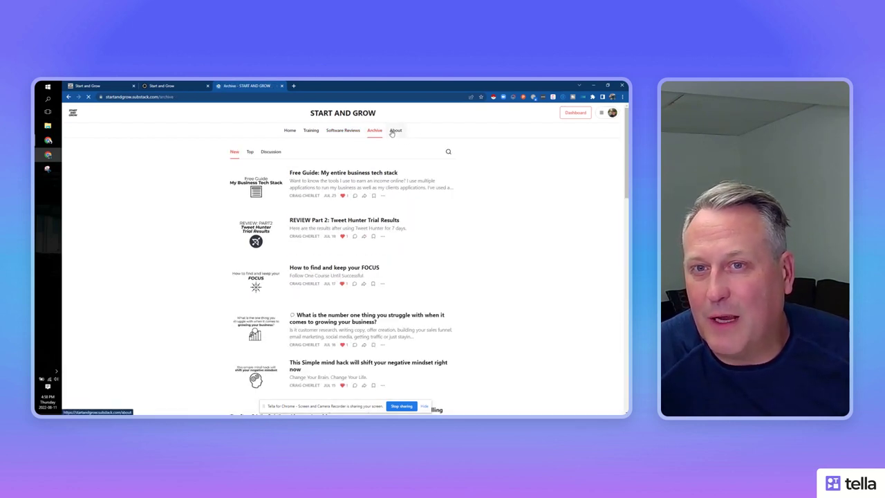
pyautogui.click(394, 131)
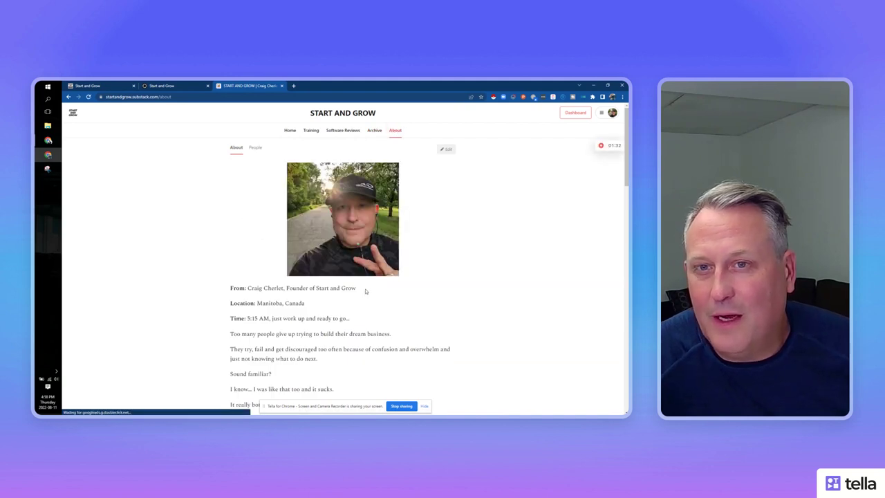
pyautogui.scroll(-2, 378, 276)
pyautogui.scroll(-1, 378, 276)
# Scroll the Posts tab past link clicks, traffic sources, older posts and drafts, then return to the top
pyautogui.scroll(3, 379, 276)
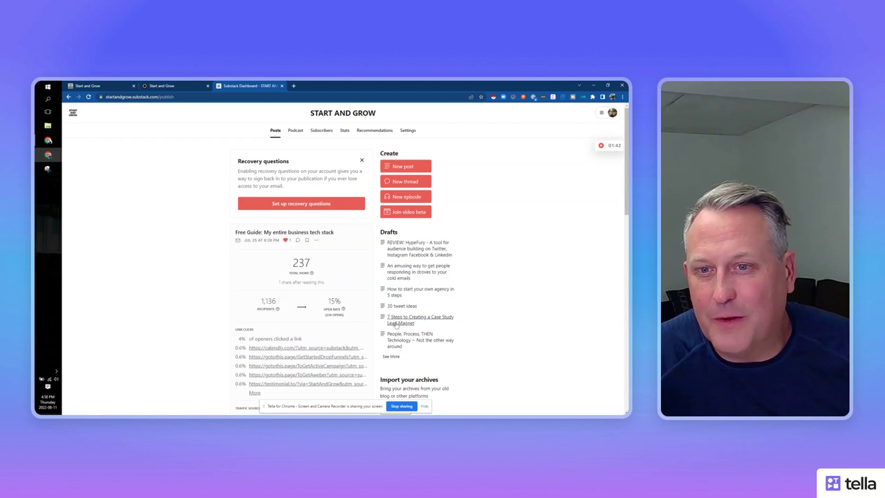
pyautogui.scroll(-1, 244, 226)
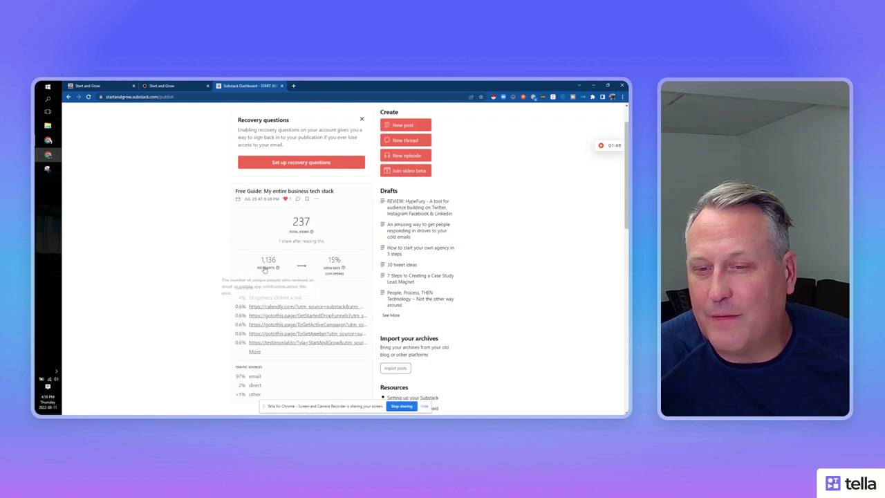
pyautogui.scroll(-3, 356, 339)
pyautogui.scroll(-3, 377, 243)
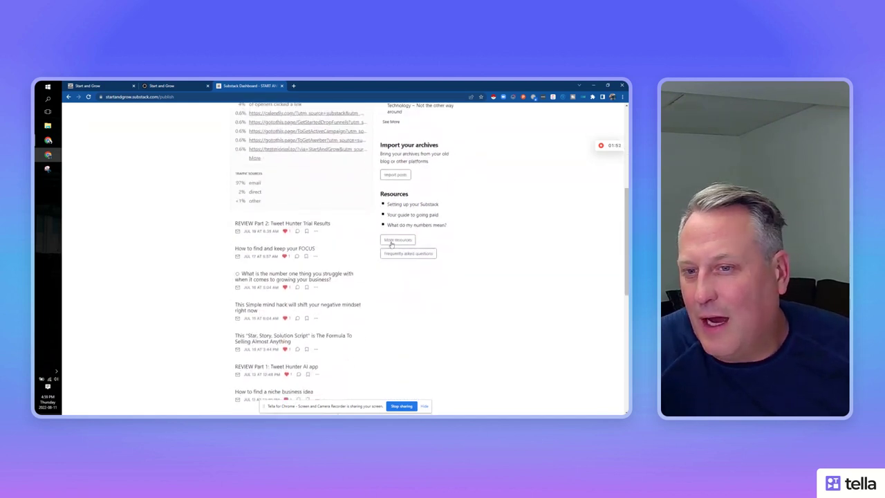
pyautogui.scroll(10, 375, 271)
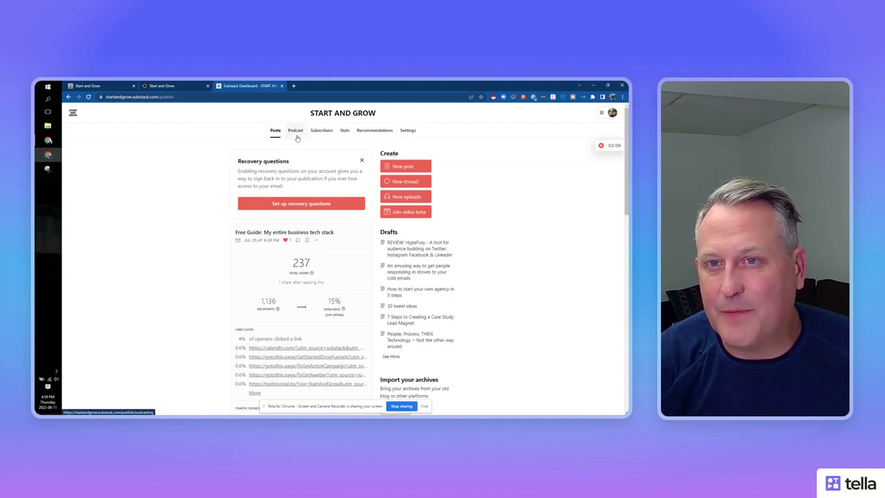
# Open Stats and scroll through the 90-day Total traffic chart and Top sources table
pyautogui.click(347, 135)
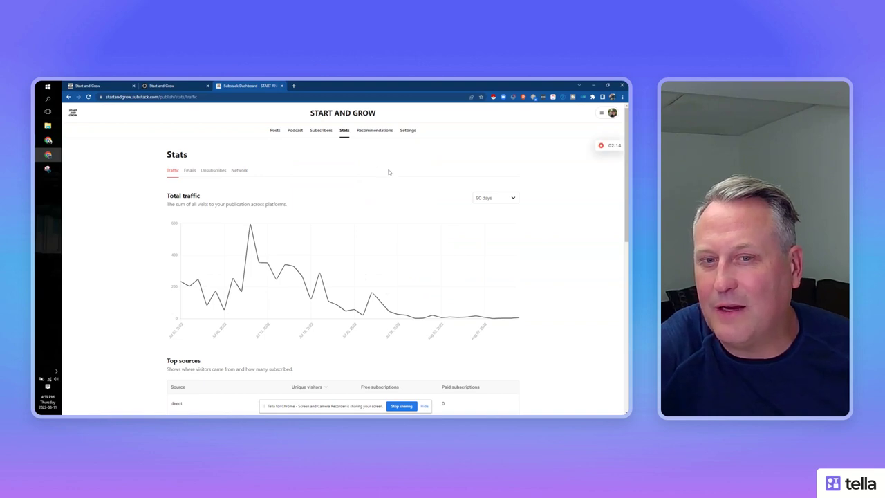
pyautogui.scroll(-2, 384, 183)
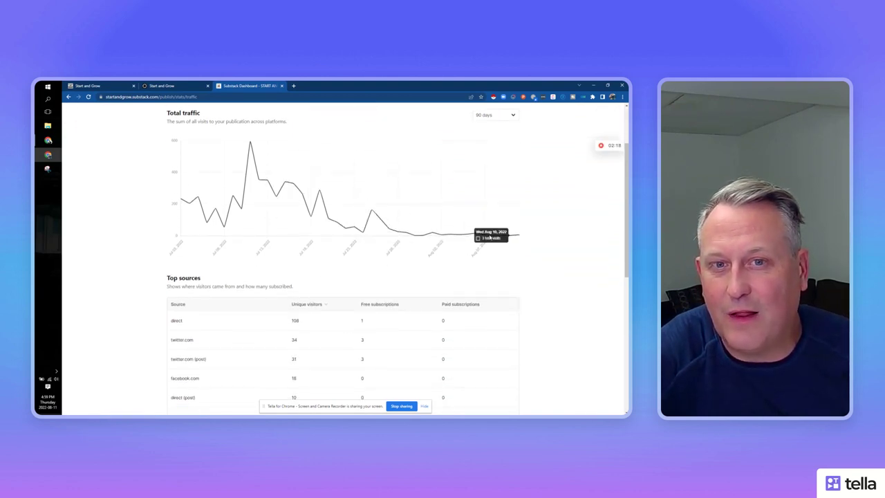
pyautogui.scroll(2, 411, 178)
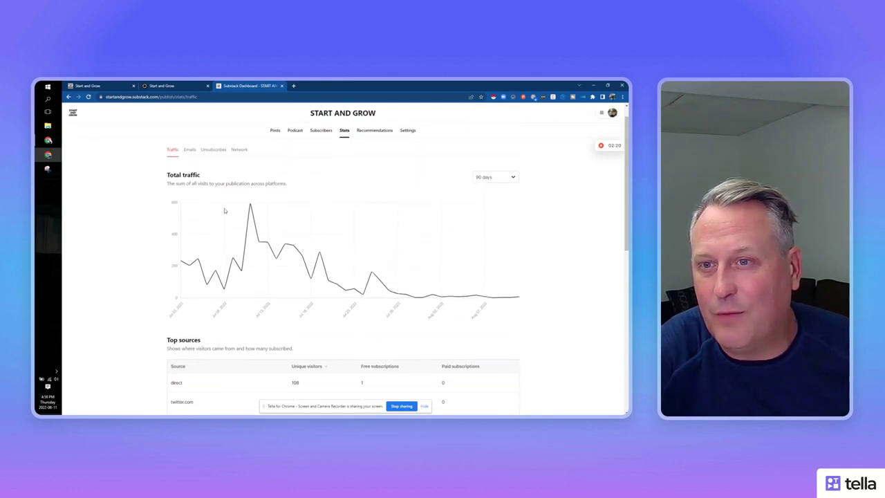
pyautogui.scroll(-4, 395, 318)
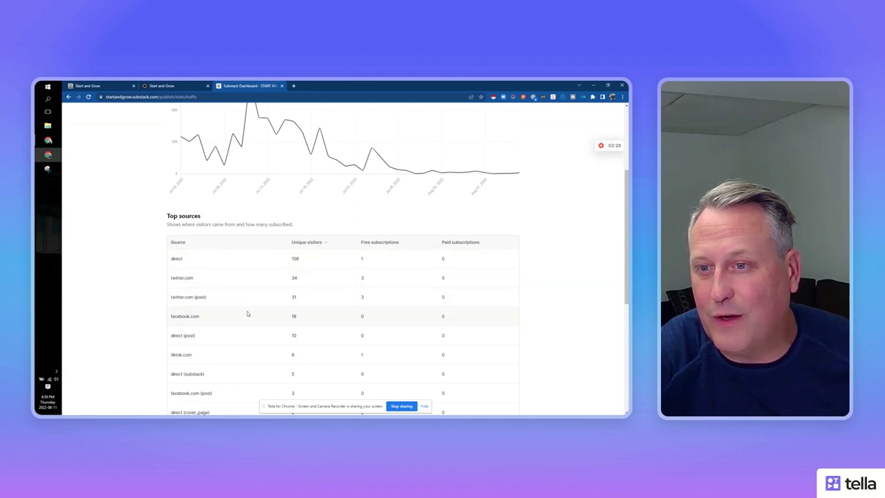
pyautogui.scroll(-3, 216, 337)
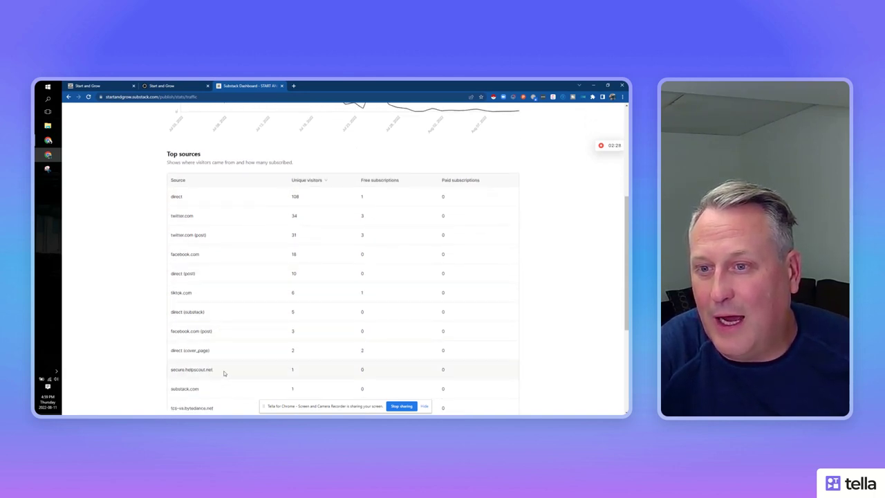
pyautogui.scroll(-4, 222, 360)
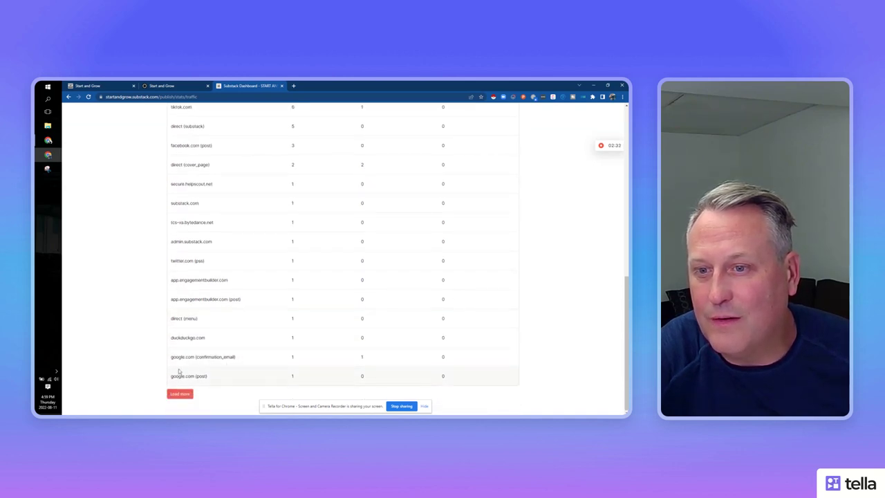
pyautogui.scroll(7, 241, 338)
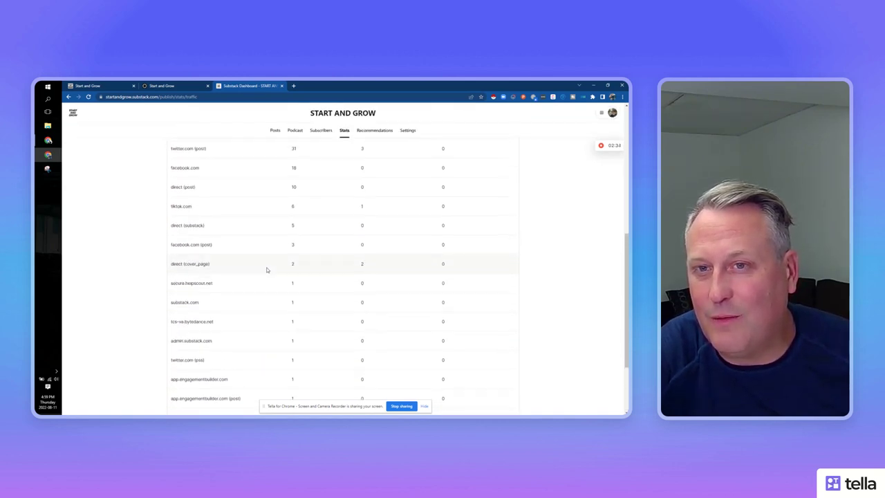
pyautogui.scroll(4, 267, 256)
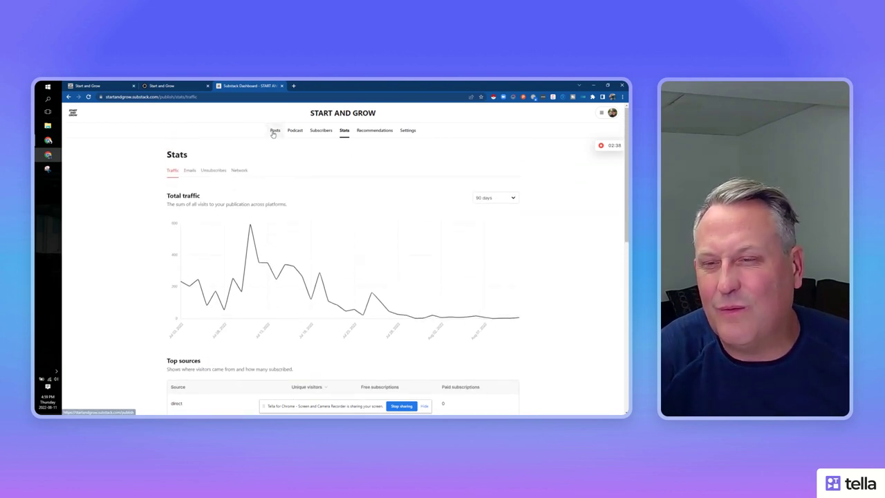
pyautogui.click(330, 116)
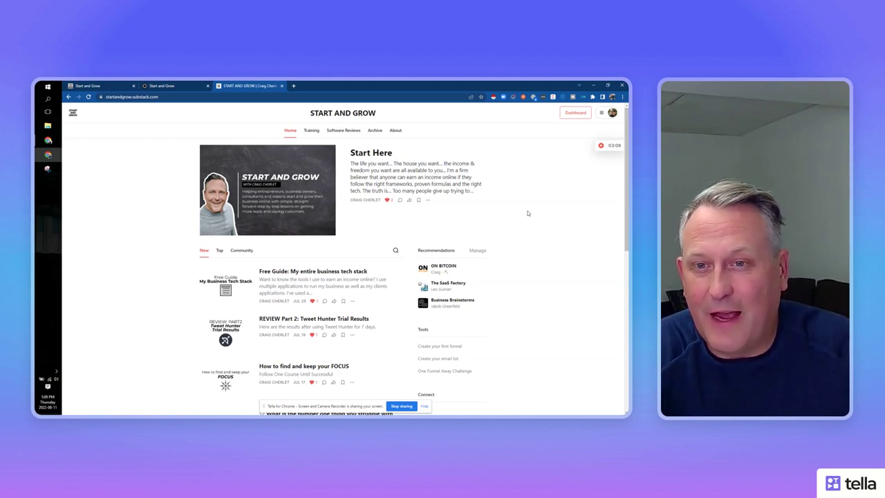
pyautogui.scroll(-3, 388, 277)
pyautogui.scroll(3, 346, 297)
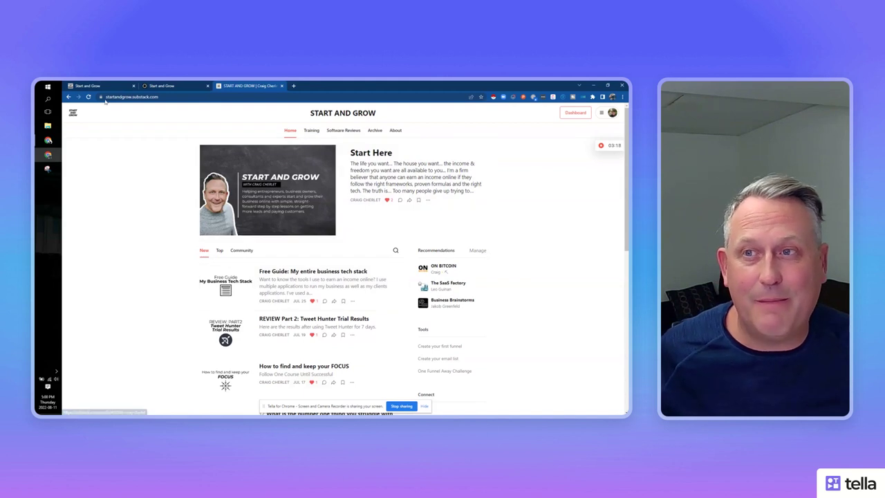
# Switch to the startandgrow.academy tab and scroll past the passive-income banner into the post card grid
pyautogui.click(84, 86)
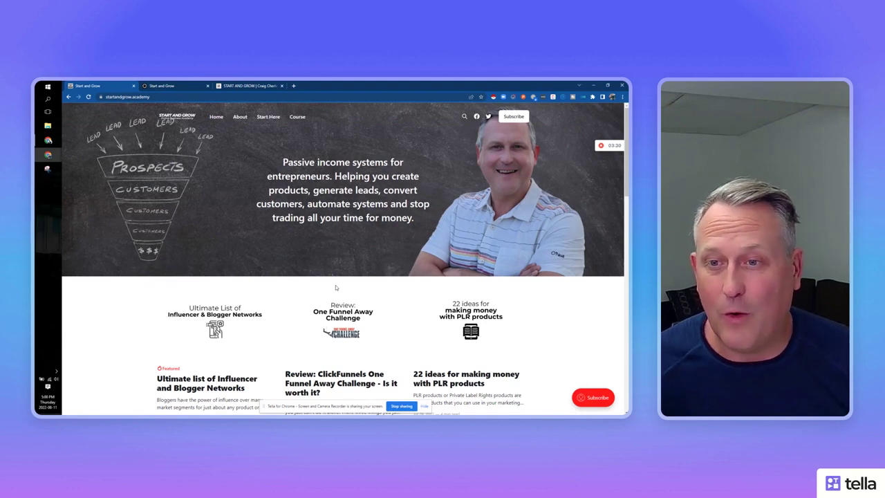
pyautogui.scroll(-3, 399, 304)
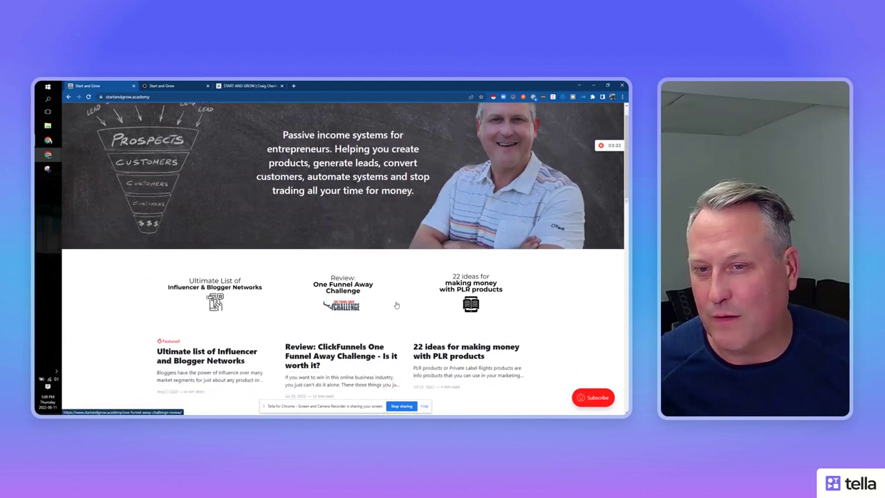
pyautogui.scroll(-4, 446, 311)
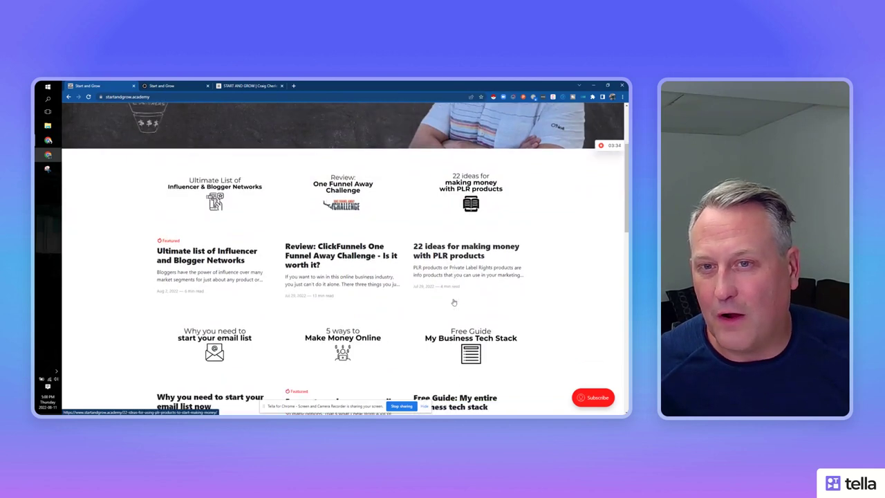
pyautogui.scroll(-2, 343, 245)
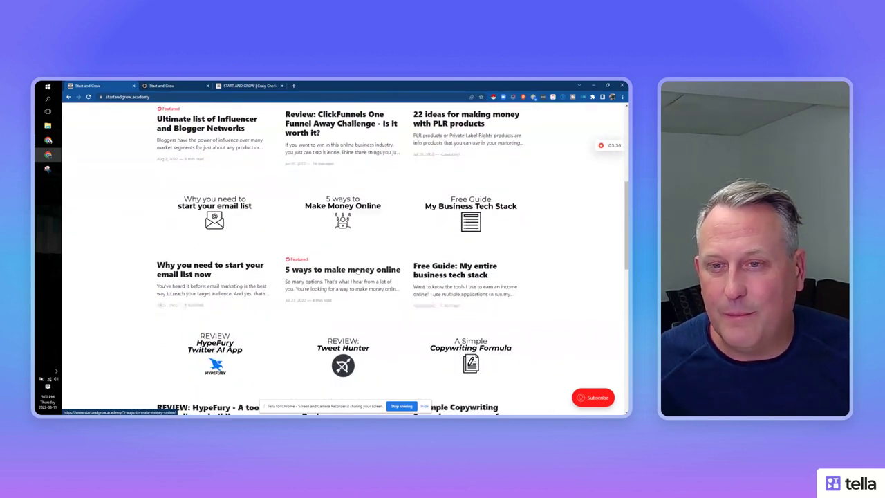
pyautogui.scroll(4, 322, 266)
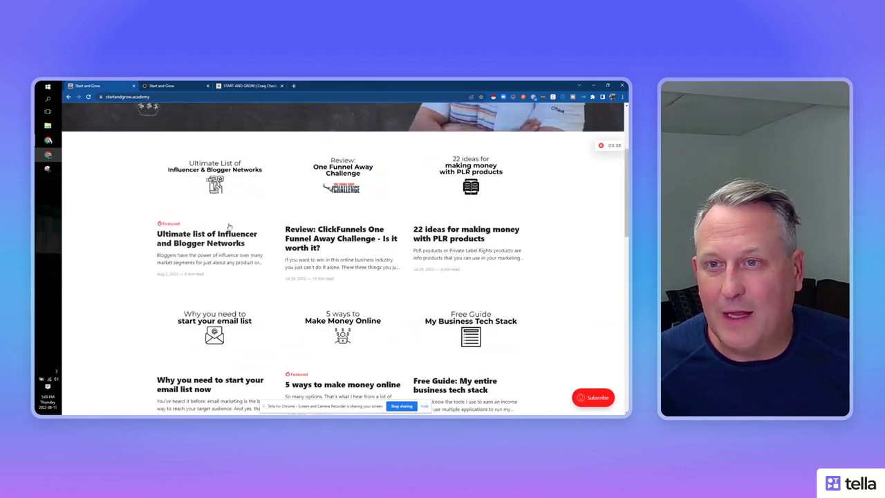
pyautogui.click(209, 236)
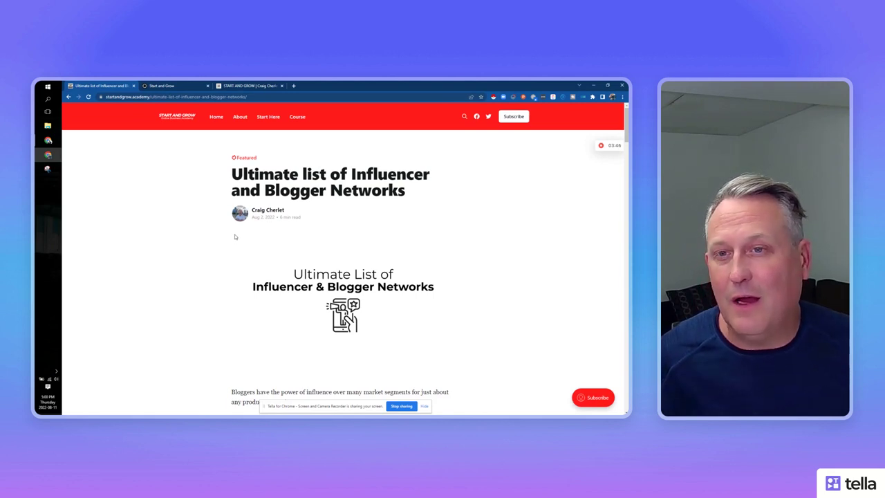
pyautogui.scroll(-2, 271, 271)
pyautogui.scroll(2, 296, 259)
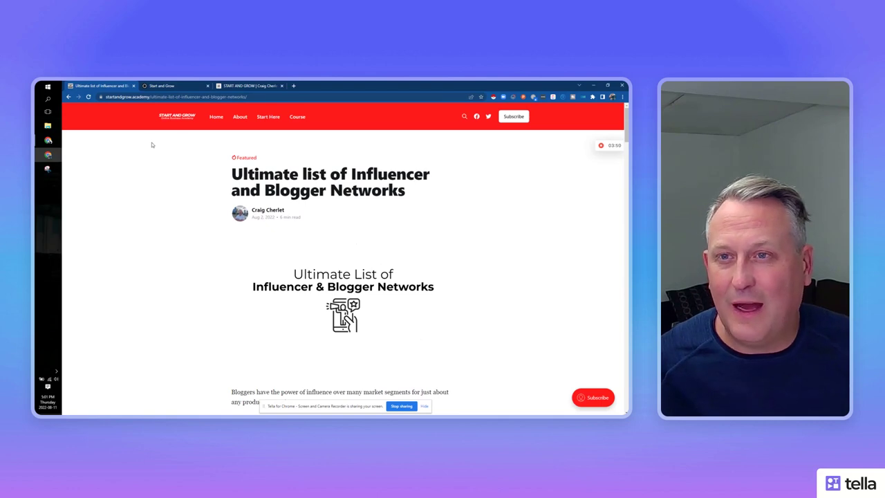
pyautogui.scroll(-7, 446, 287)
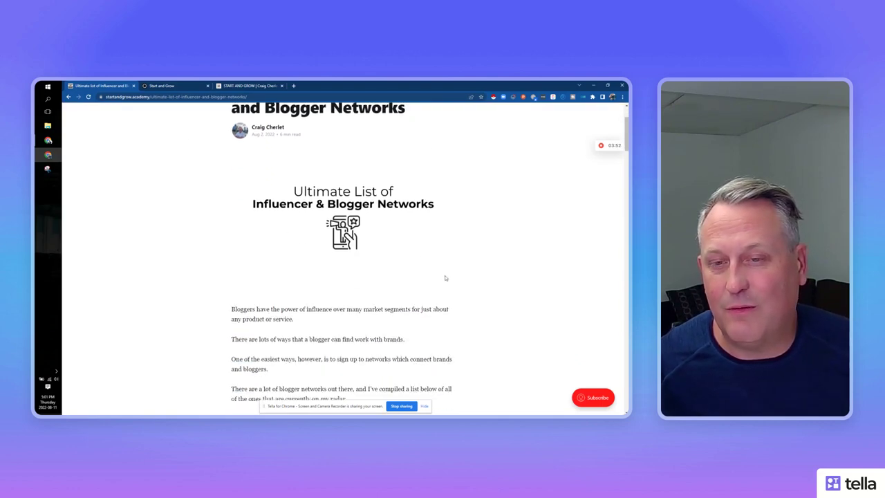
pyautogui.scroll(-7, 441, 260)
pyautogui.scroll(-7, 438, 251)
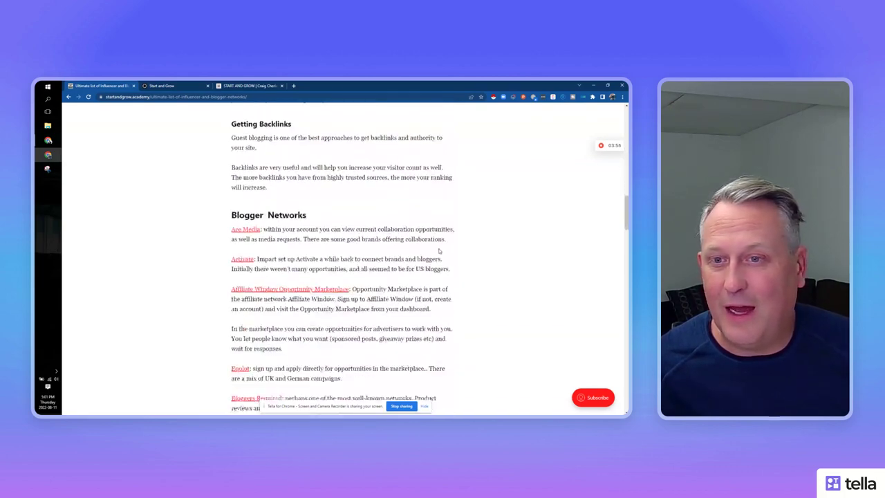
pyautogui.scroll(-10, 439, 251)
pyautogui.scroll(-12, 439, 251)
pyautogui.scroll(1, 439, 252)
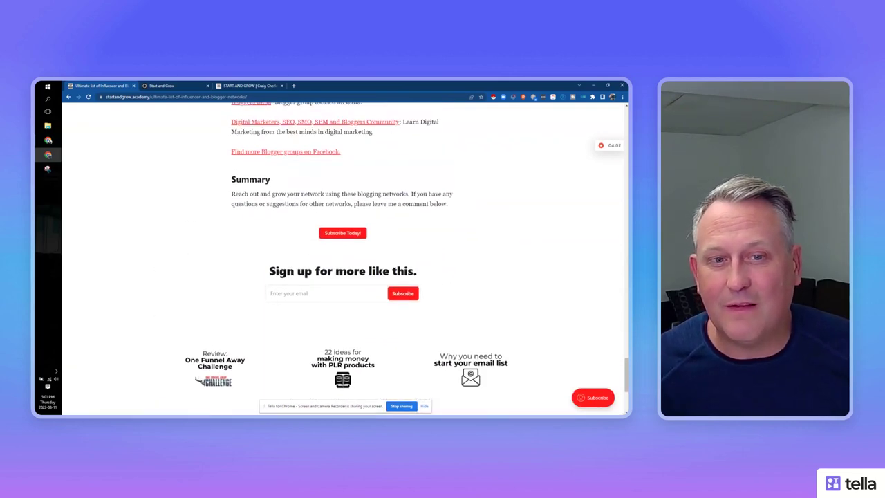
pyautogui.moveTo(627, 375); pyautogui.dragTo(603, 121)
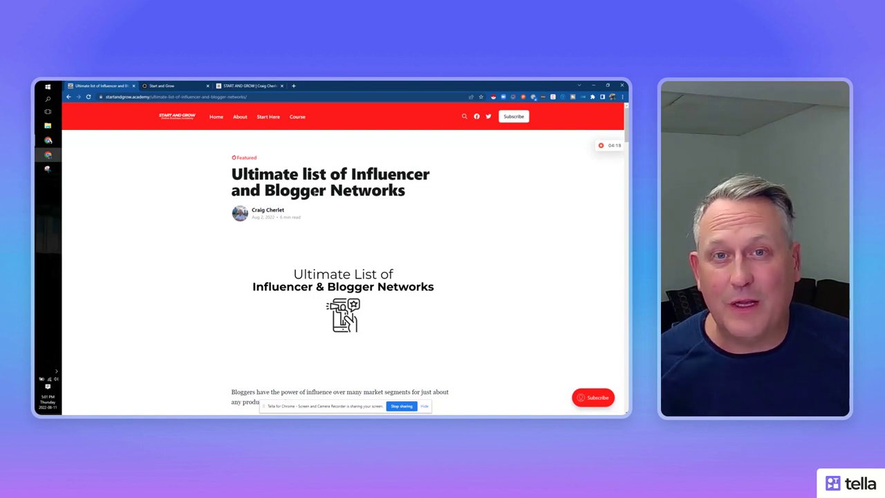
# Open About and scroll through the founder introduction, client logos and 'What you will learn here' list
pyautogui.click(238, 117)
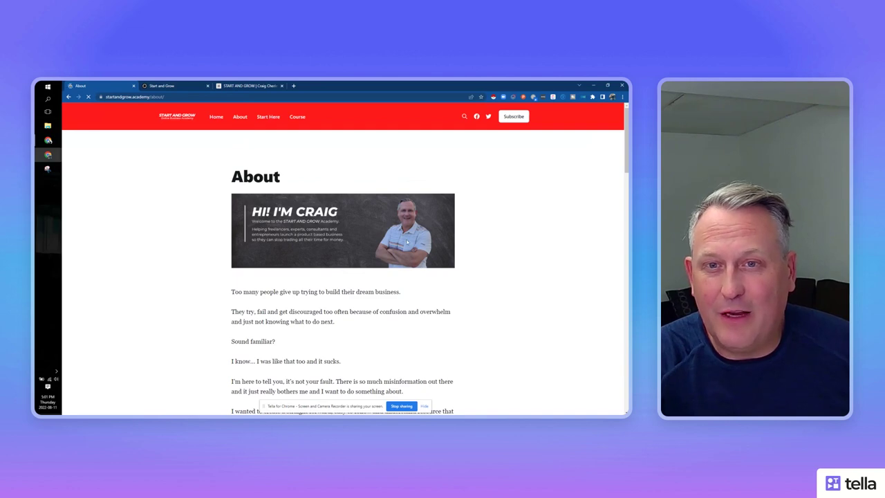
pyautogui.scroll(-10, 415, 233)
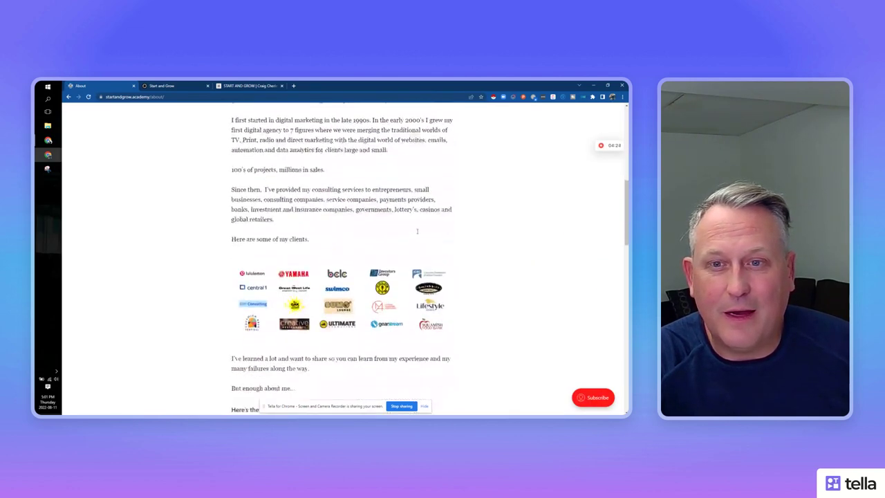
pyautogui.scroll(-10, 417, 233)
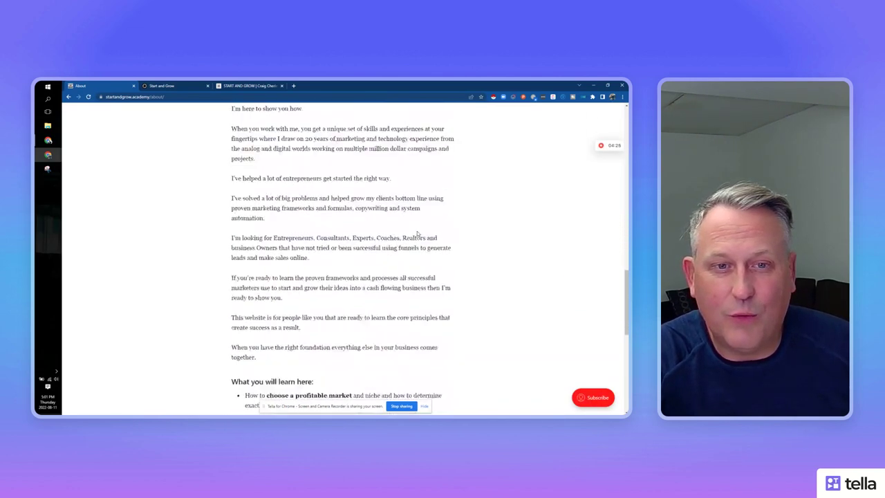
pyautogui.scroll(-5, 417, 234)
pyautogui.scroll(3, 417, 234)
pyautogui.scroll(10, 417, 234)
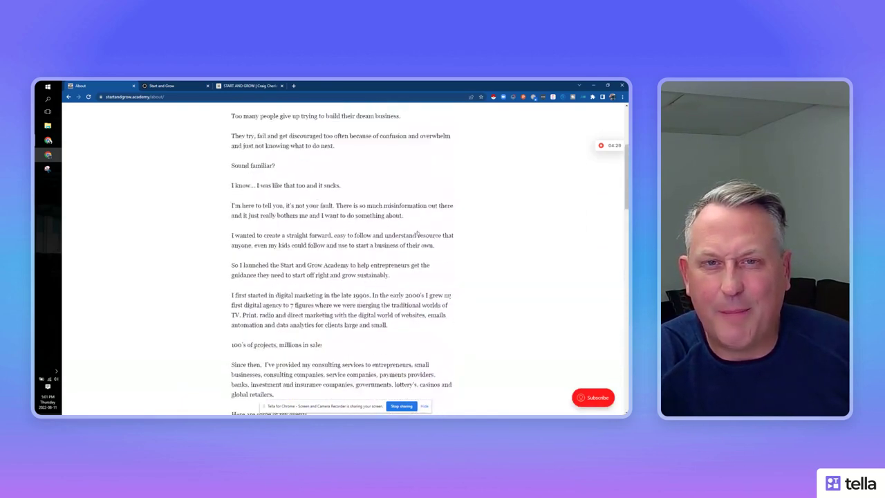
pyautogui.scroll(4, 417, 234)
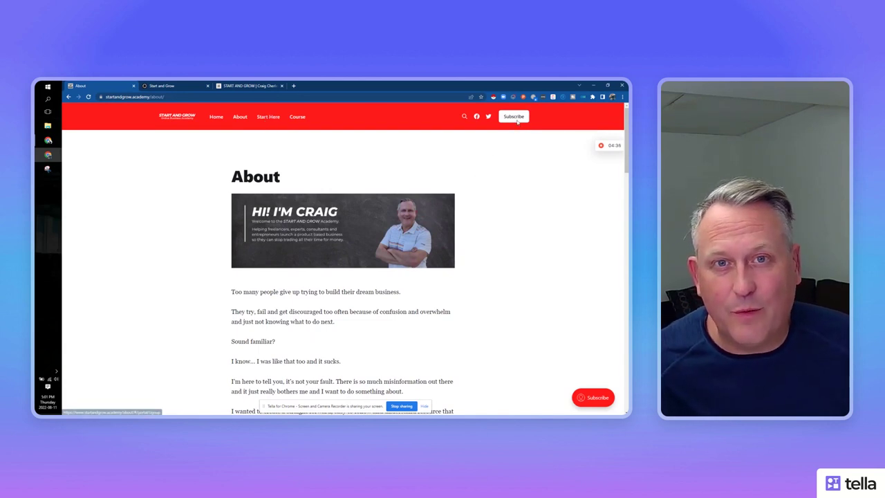
pyautogui.click(517, 116)
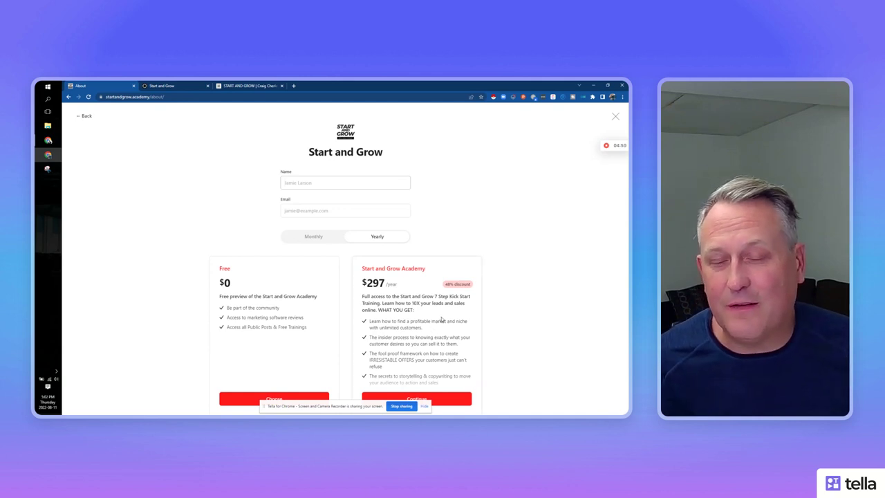
pyautogui.scroll(-3, 430, 338)
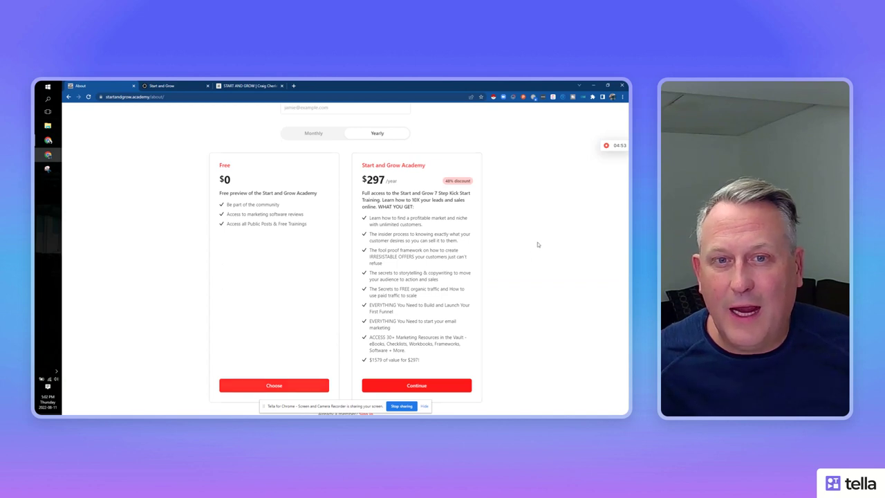
pyautogui.scroll(3, 537, 244)
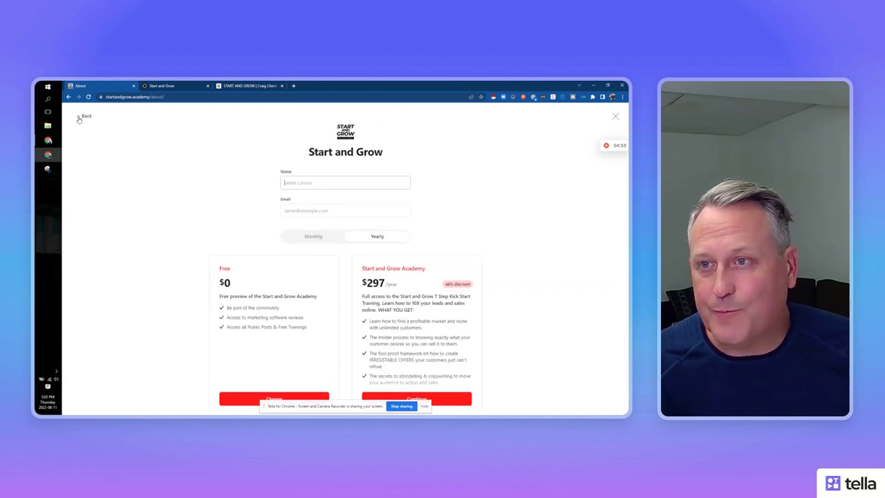
pyautogui.click(81, 117)
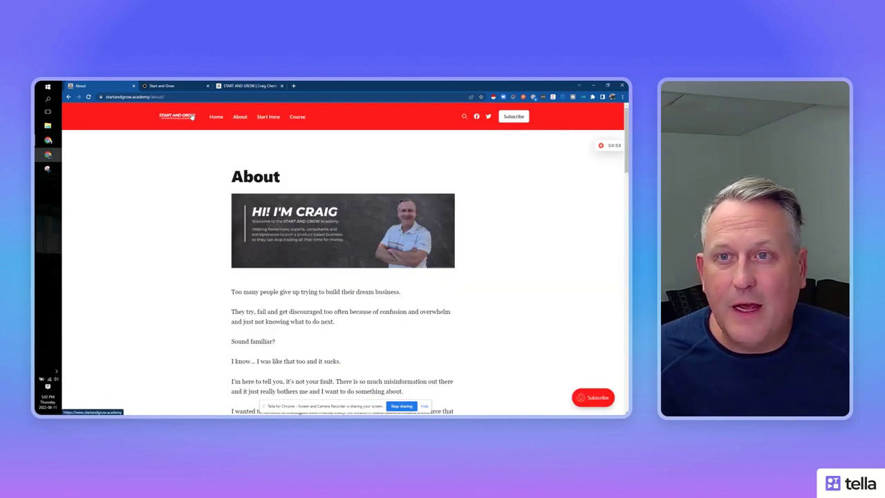
# Open Course and scroll through the $297 Quick Start Course benefits and Step 1–7 lessons
pyautogui.click(296, 119)
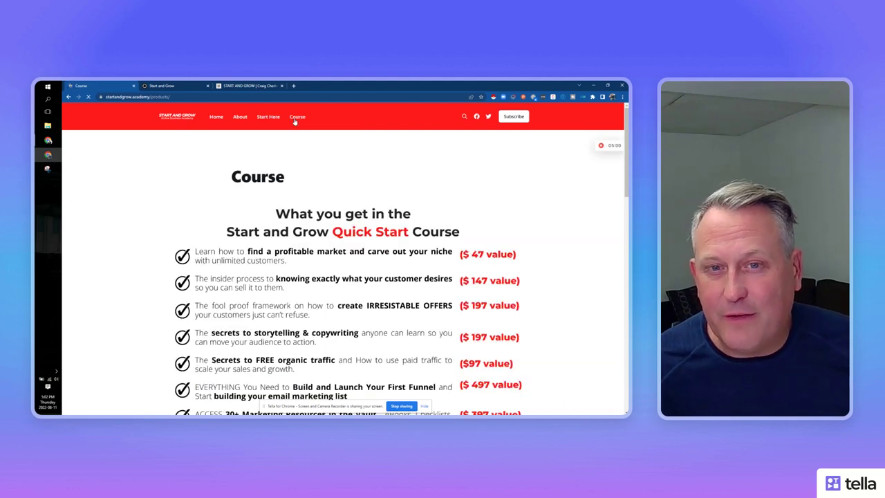
pyautogui.scroll(-2, 385, 189)
pyautogui.scroll(-5, 385, 189)
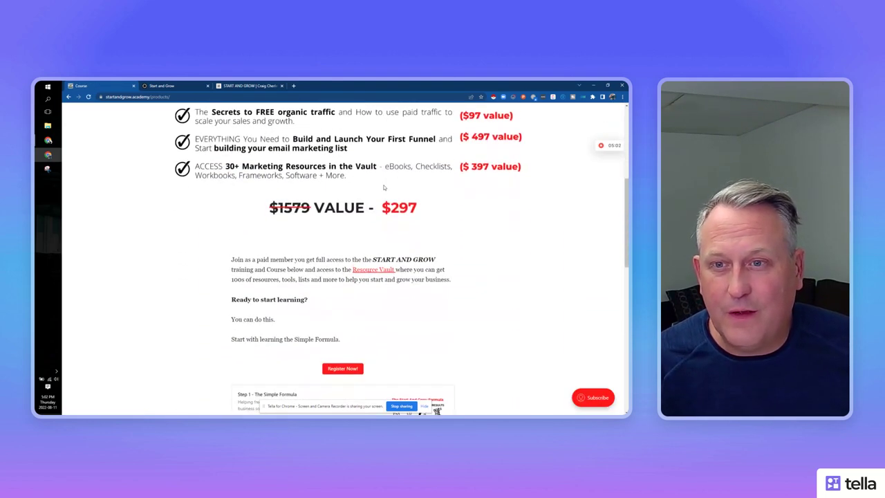
pyautogui.scroll(-5, 379, 182)
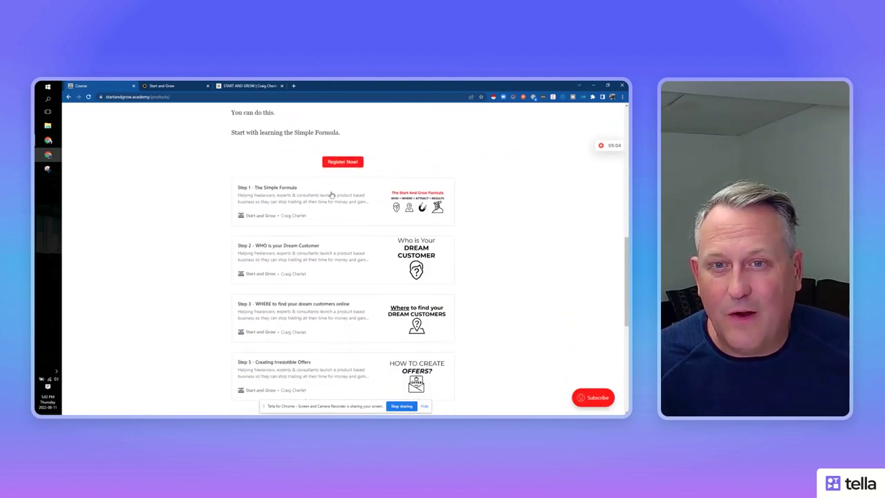
pyautogui.scroll(-4, 332, 197)
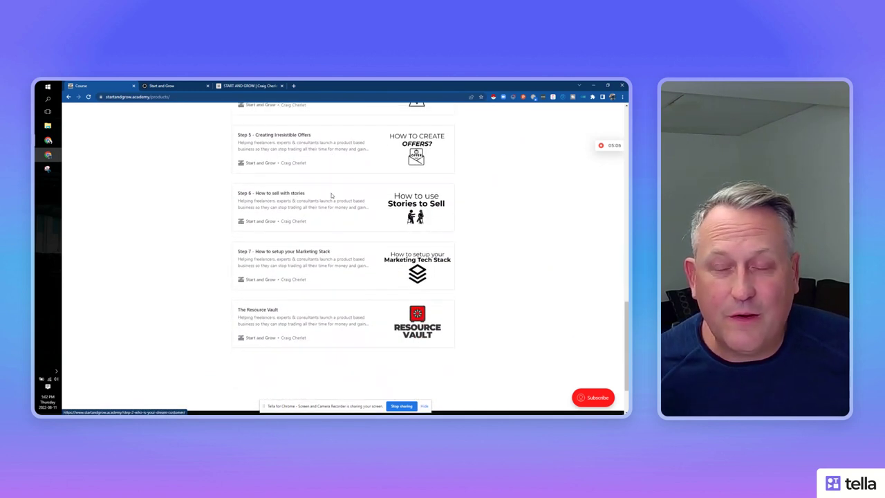
pyautogui.scroll(3, 381, 288)
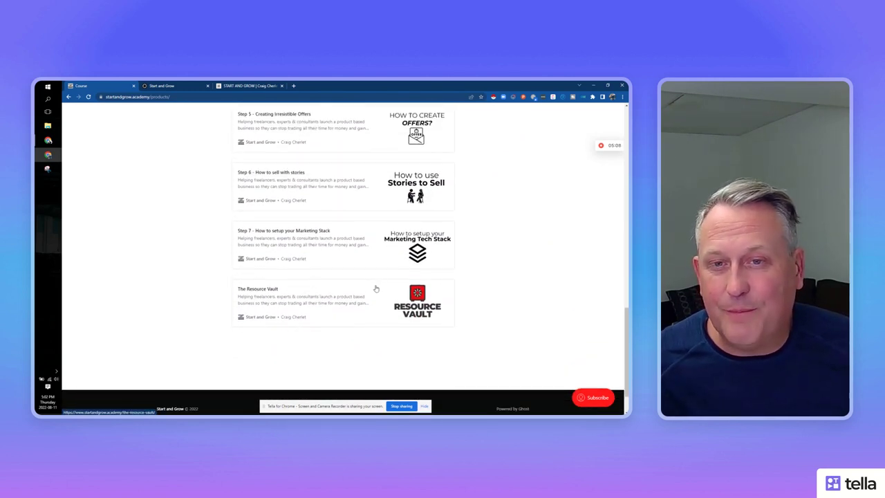
pyautogui.scroll(4, 392, 284)
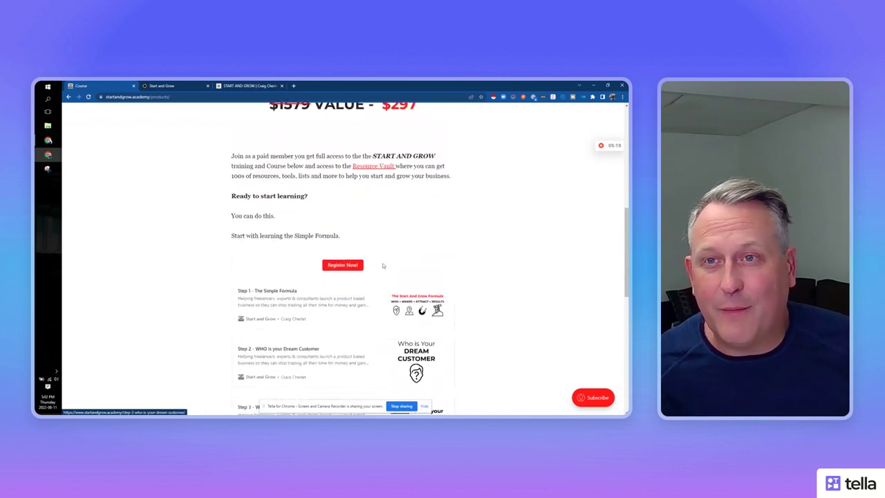
pyautogui.scroll(5, 311, 198)
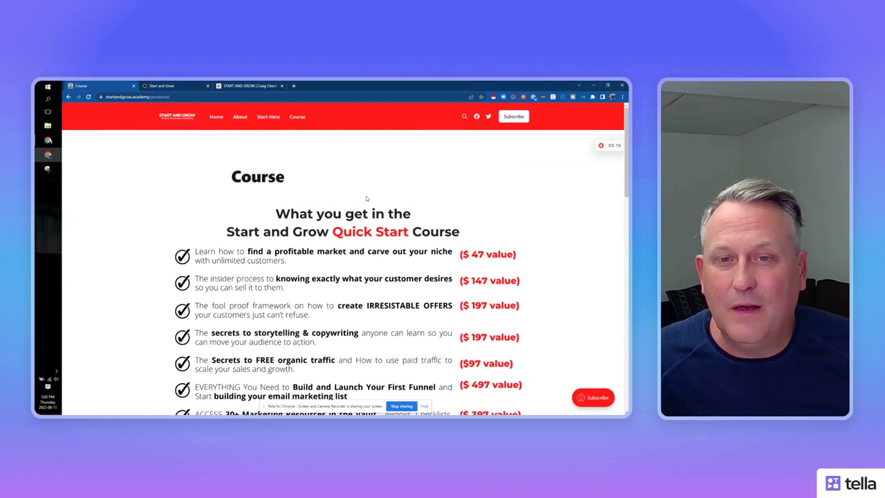
# Return to the site home, then review the Ghost admin Dashboard's 215 members, 0 paid and $0 MRR
pyautogui.click(185, 119)
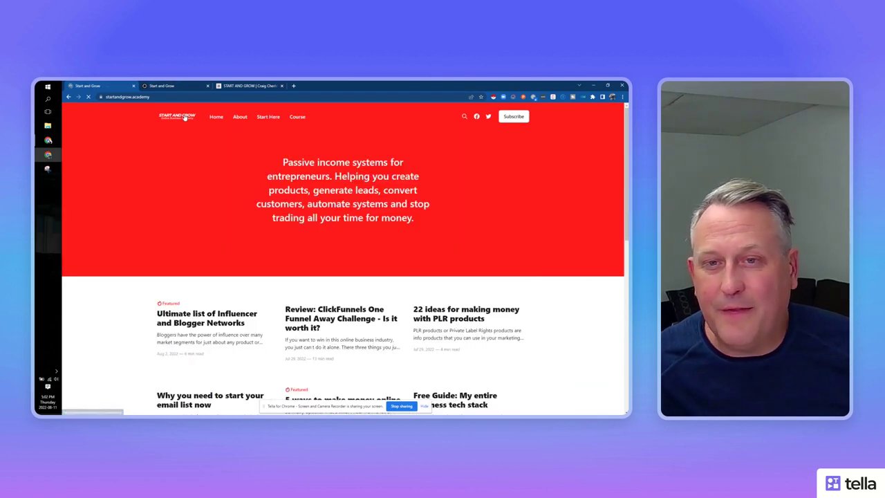
pyautogui.click(178, 87)
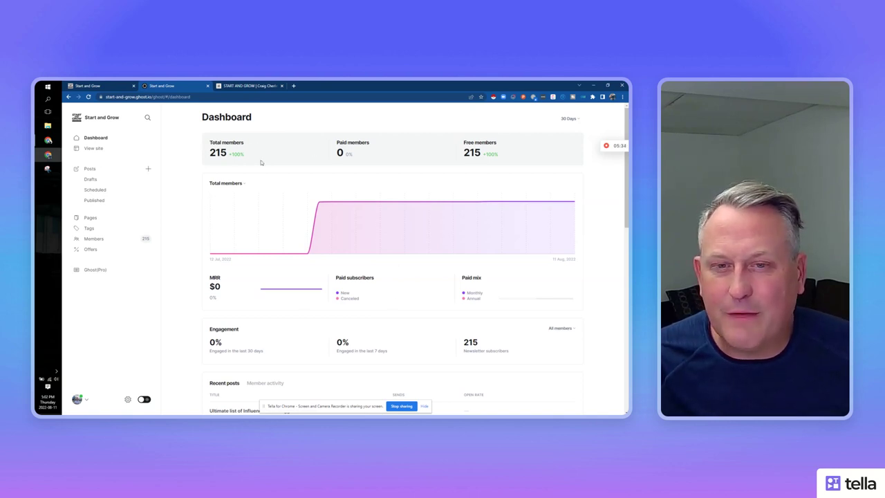
pyautogui.scroll(-1, 263, 161)
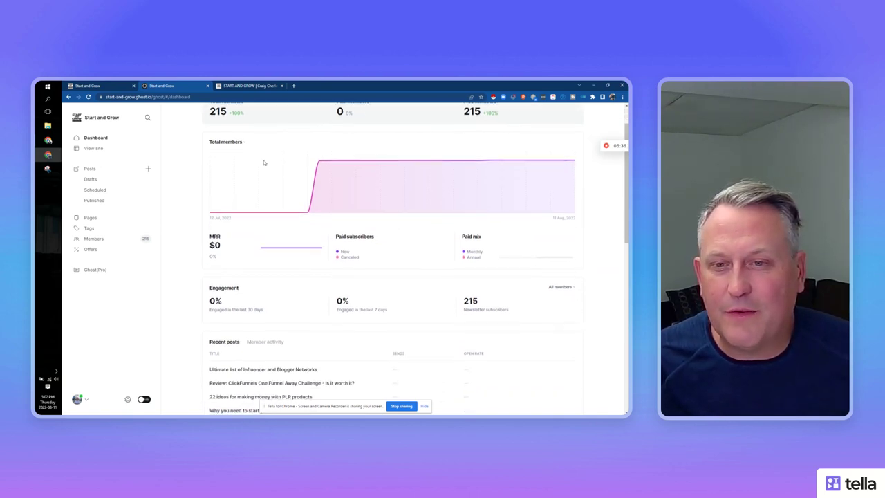
pyautogui.scroll(1, 263, 166)
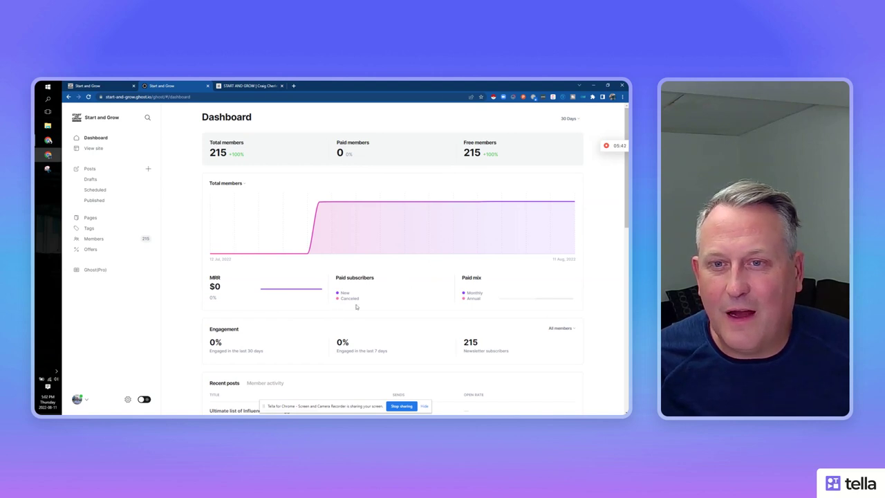
pyautogui.scroll(-1, 335, 305)
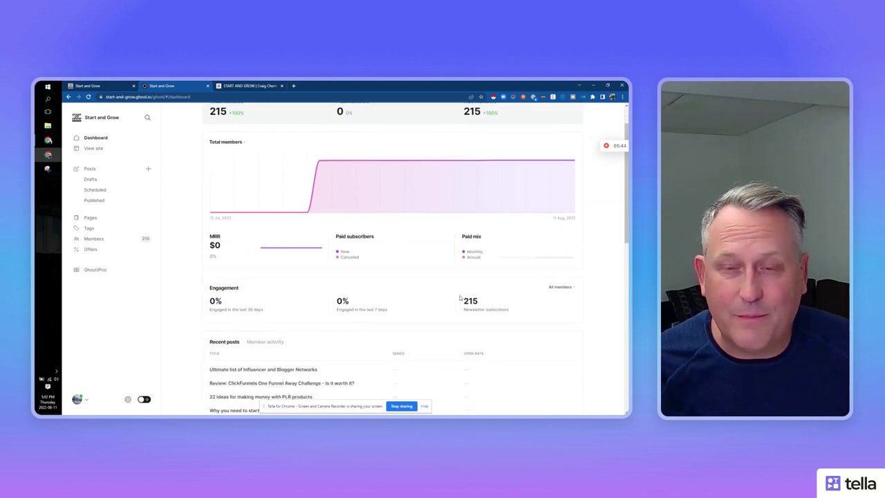
pyautogui.scroll(-3, 399, 261)
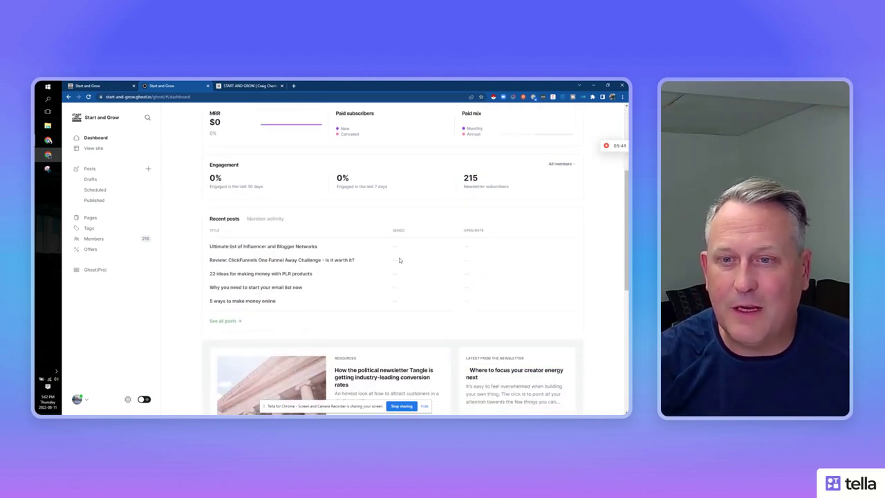
pyautogui.scroll(4, 400, 261)
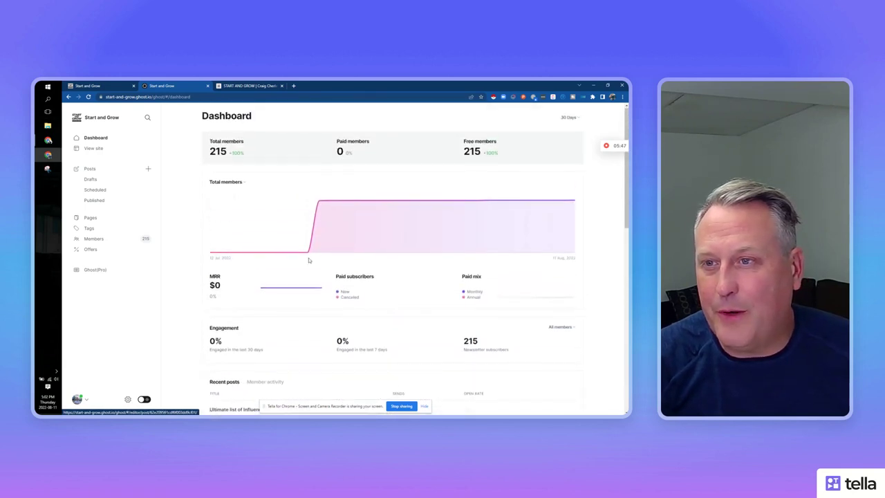
# Open the Posts list, scroll through it, and start a new post
pyautogui.click(92, 169)
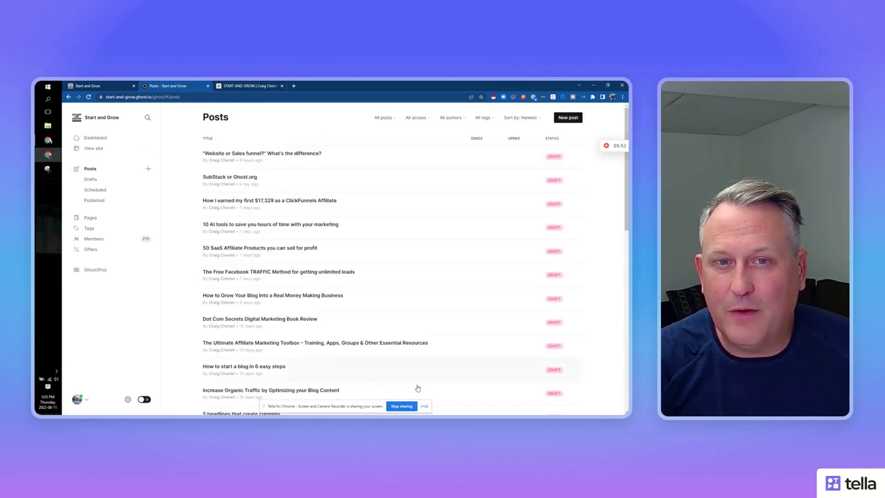
pyautogui.scroll(-2, 518, 249)
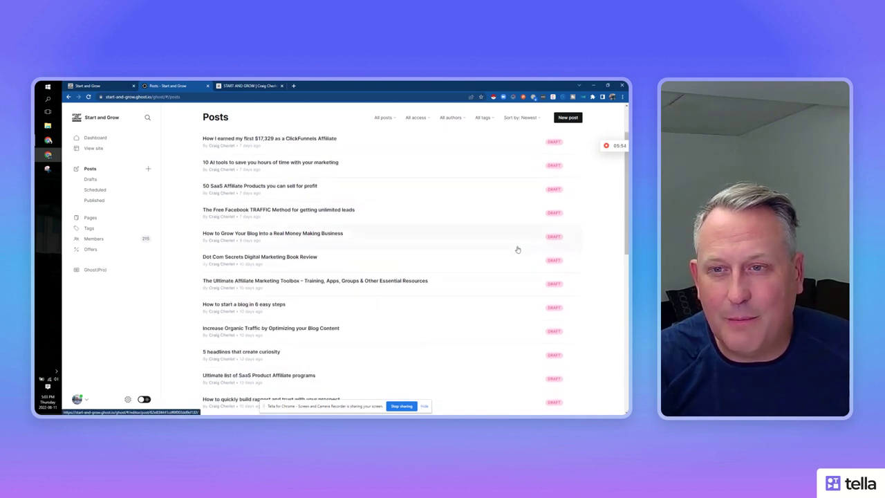
pyautogui.scroll(-3, 517, 249)
pyautogui.click(567, 119)
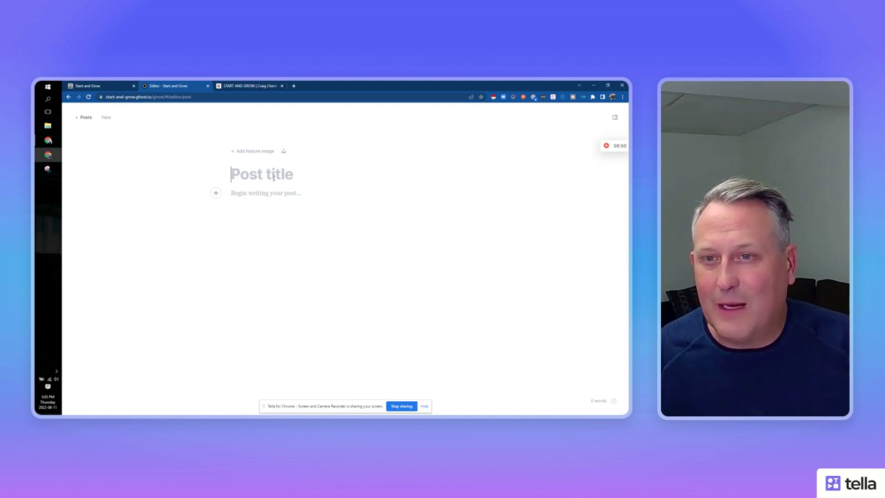
# Open the new post's content card menu, scroll through the available cards, then dismiss it
pyautogui.click(215, 194)
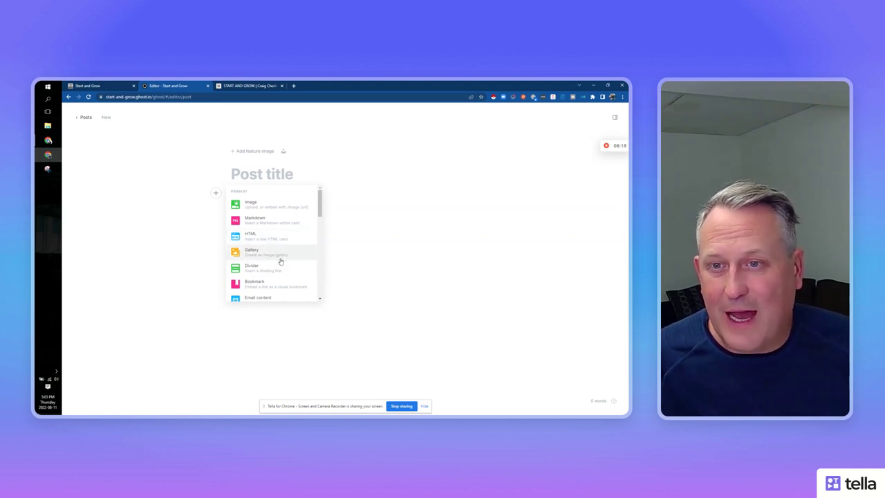
pyautogui.moveTo(320, 216); pyautogui.dragTo(320, 238)
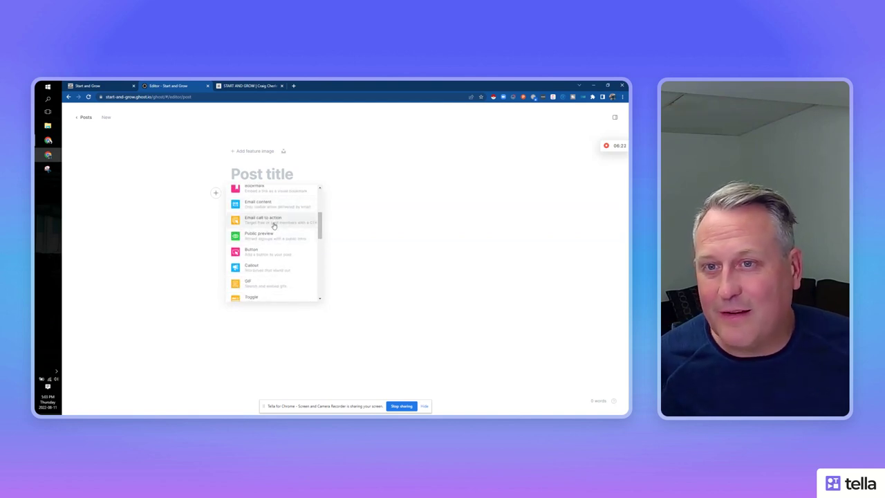
pyautogui.moveTo(320, 227); pyautogui.dragTo(318, 235)
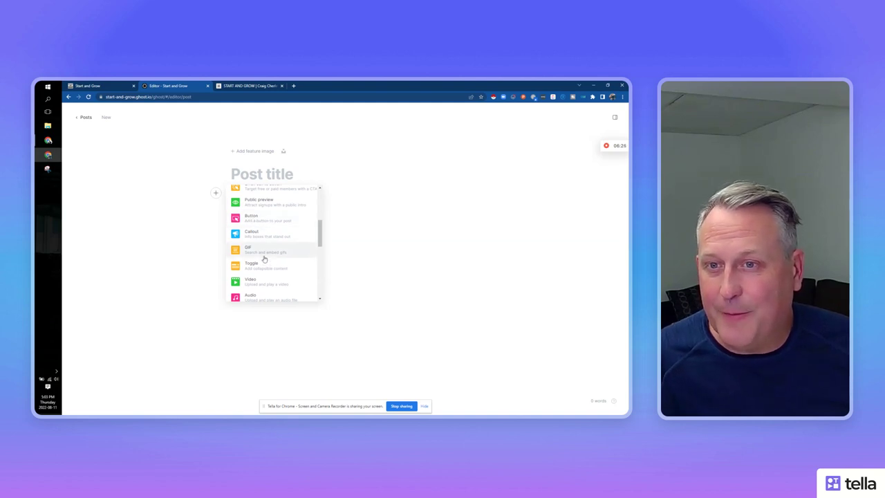
pyautogui.moveTo(315, 243); pyautogui.dragTo(320, 286)
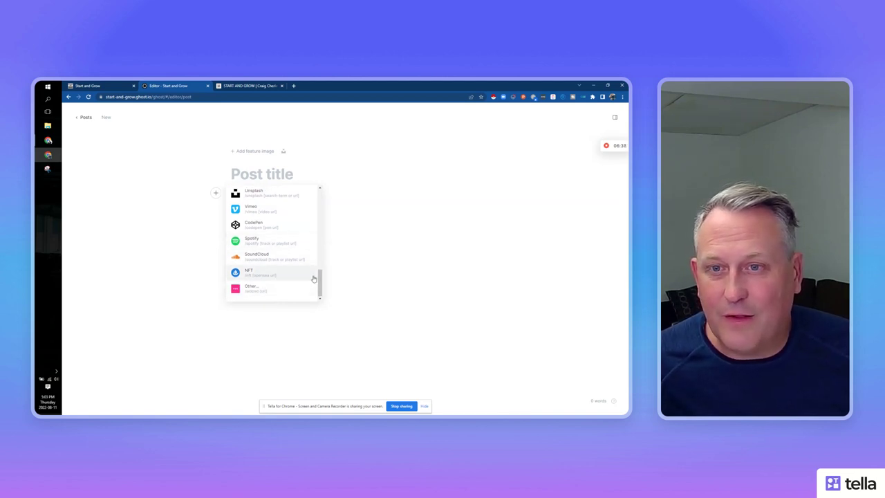
pyautogui.press('Escape')
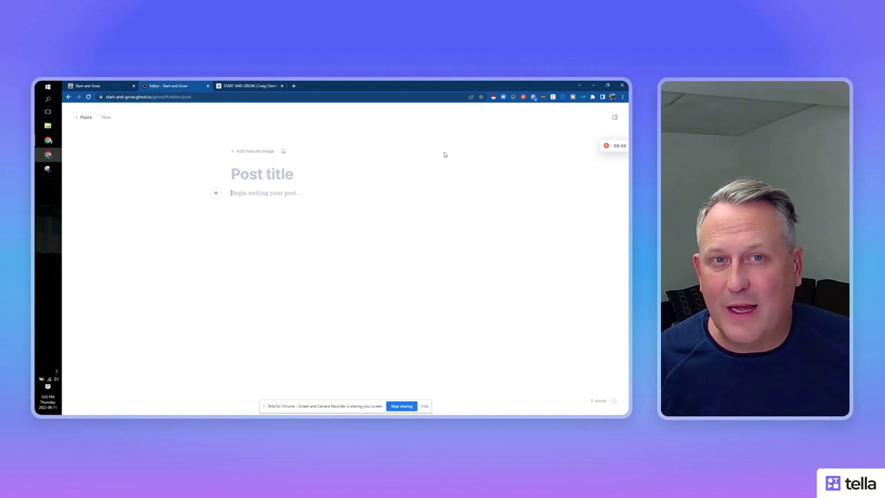
# Check the new post's Post URL setting, close the settings sidebar, and go back to Posts
pyautogui.click(616, 119)
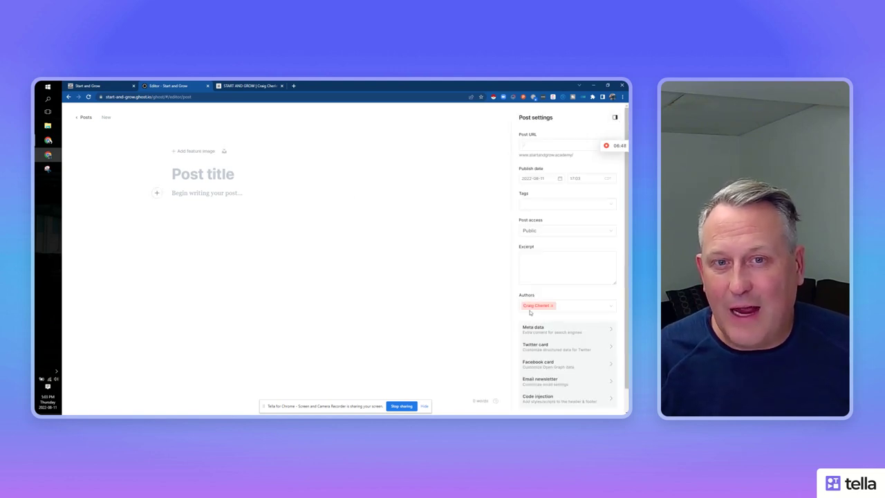
pyautogui.click(535, 145)
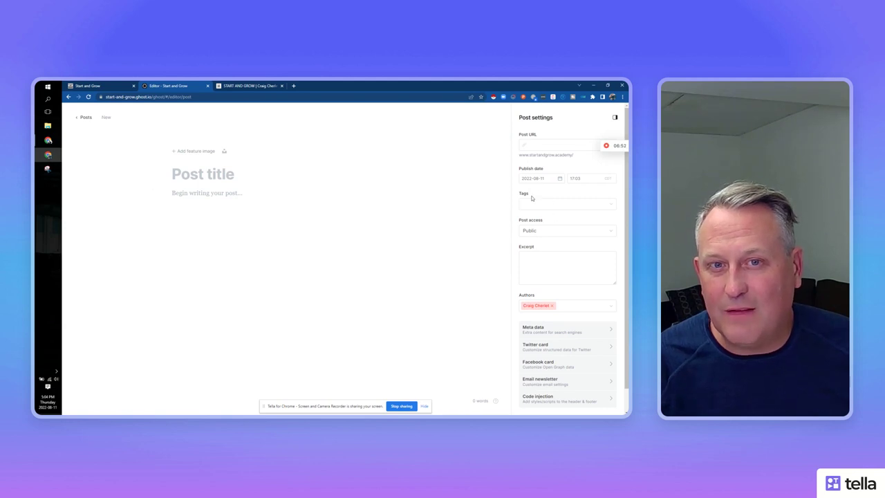
pyautogui.scroll(-1, 566, 290)
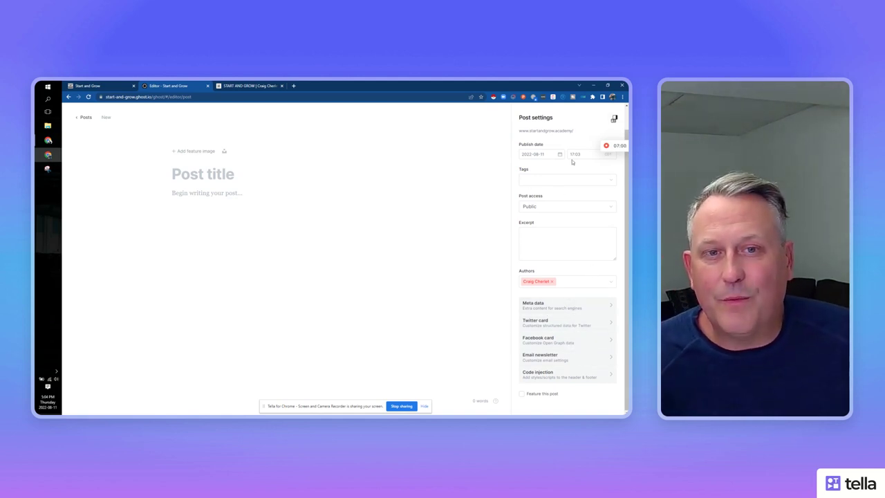
pyautogui.click(613, 118)
pyautogui.click(84, 117)
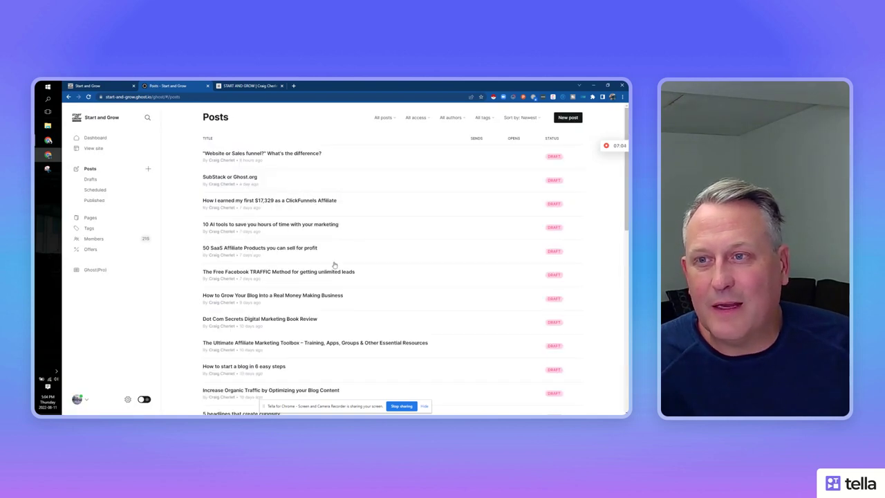
# Filter posts to Published, skim the list, then switch to the Pages list
pyautogui.click(103, 200)
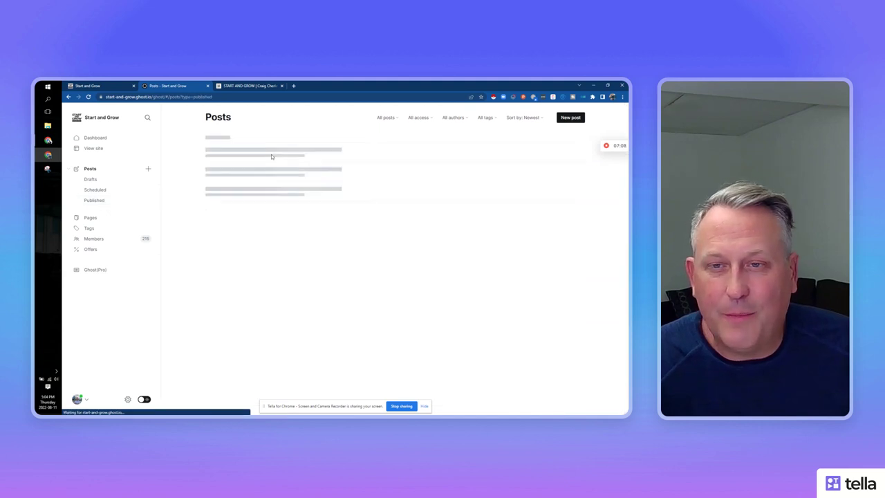
pyautogui.scroll(-3, 297, 249)
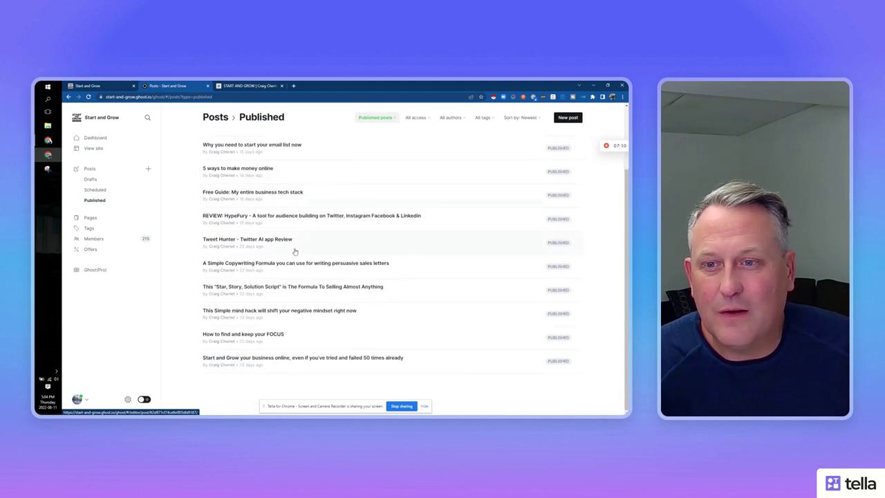
pyautogui.scroll(3, 299, 243)
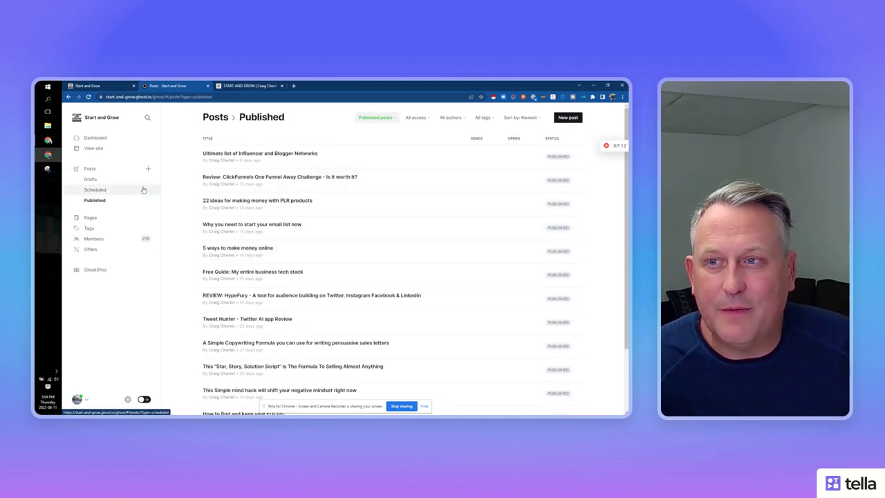
pyautogui.click(103, 218)
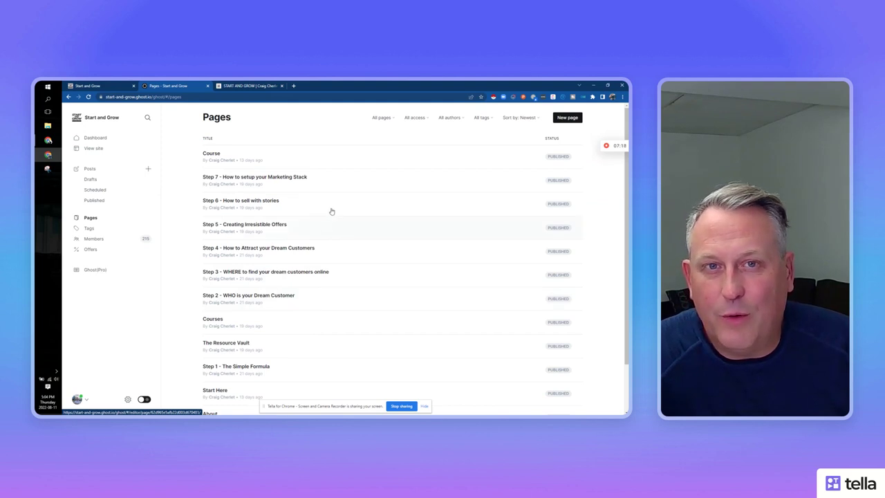
# Open Members and scroll through the 215 Free-status members
pyautogui.click(108, 240)
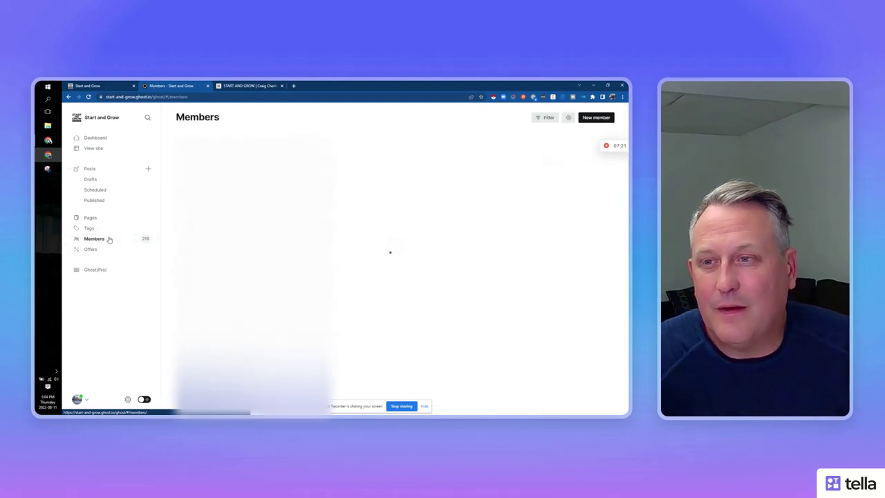
pyautogui.scroll(-5, 351, 320)
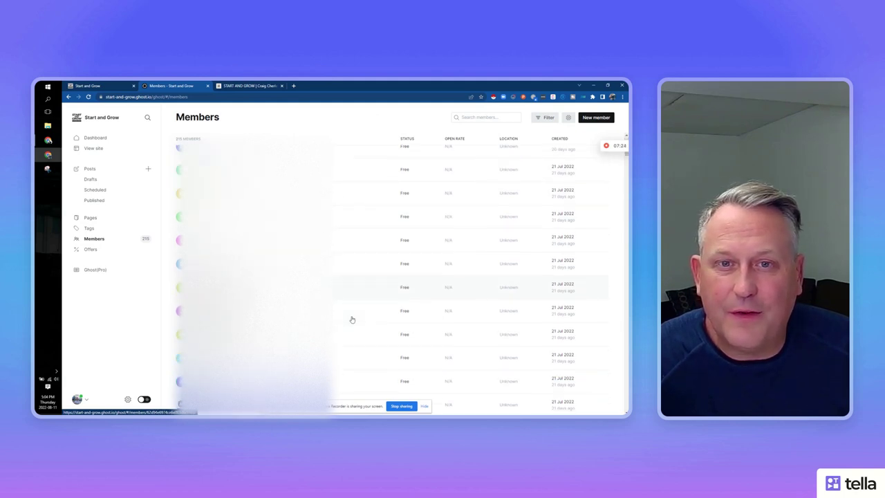
pyautogui.scroll(5, 351, 276)
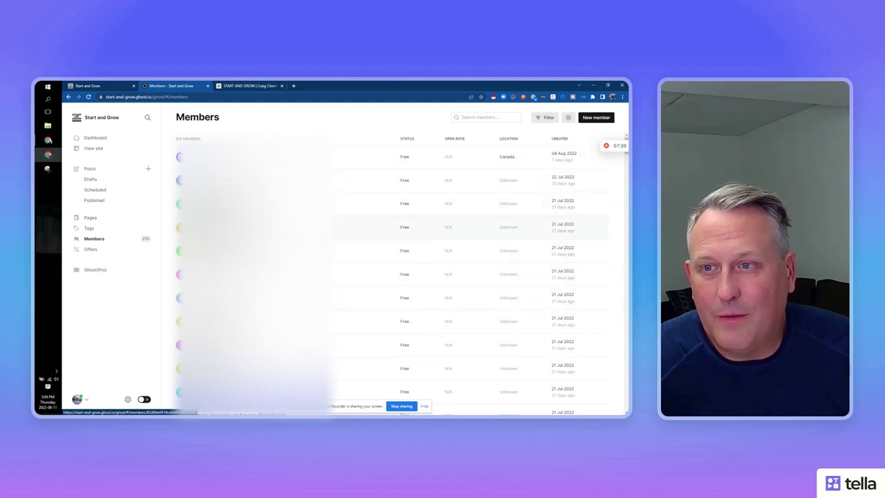
# Open the Early Adopter offer: 20% off the first Monthly Academy payment, previewed at $37.60
pyautogui.click(118, 248)
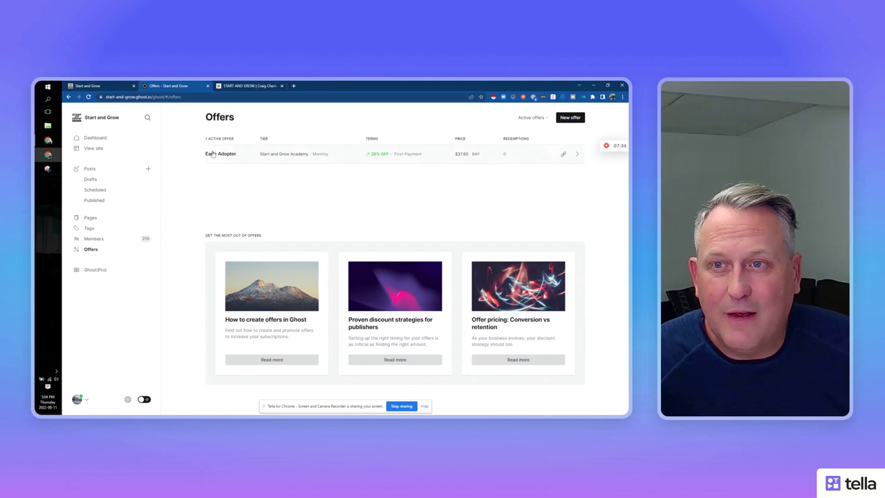
pyautogui.click(228, 155)
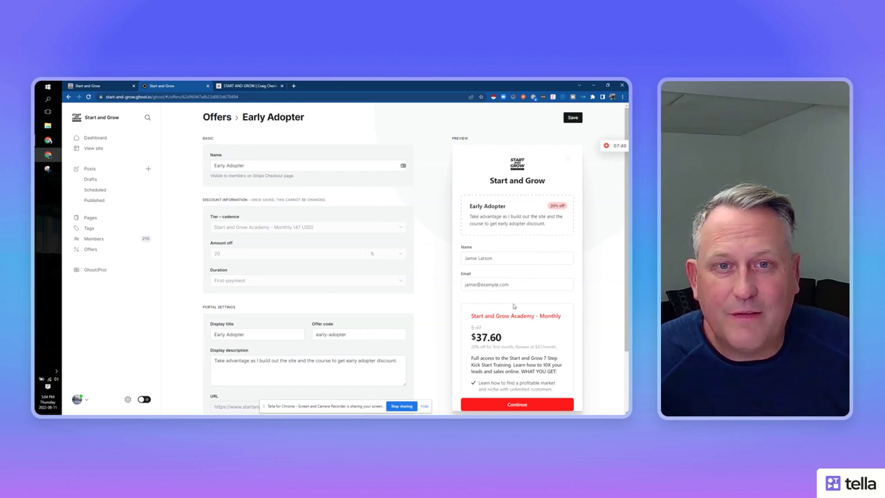
pyautogui.scroll(-1, 519, 285)
pyautogui.scroll(1, 490, 325)
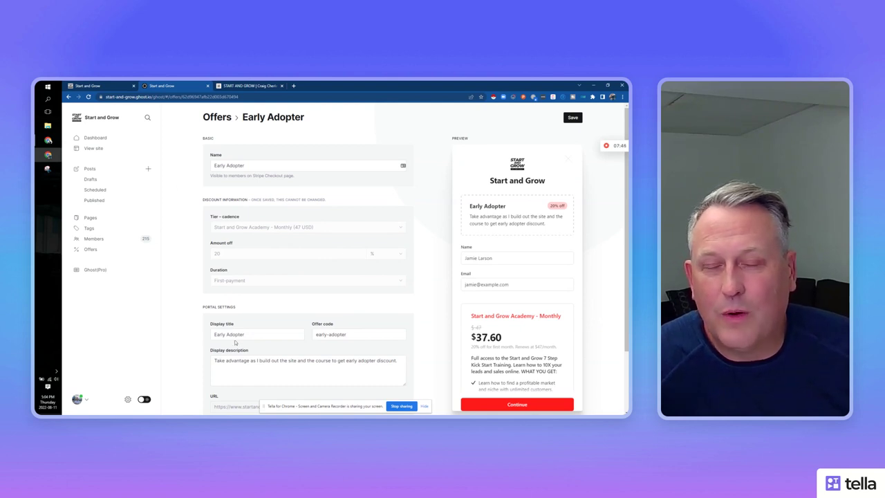
pyautogui.scroll(-2, 415, 221)
pyautogui.scroll(2, 415, 222)
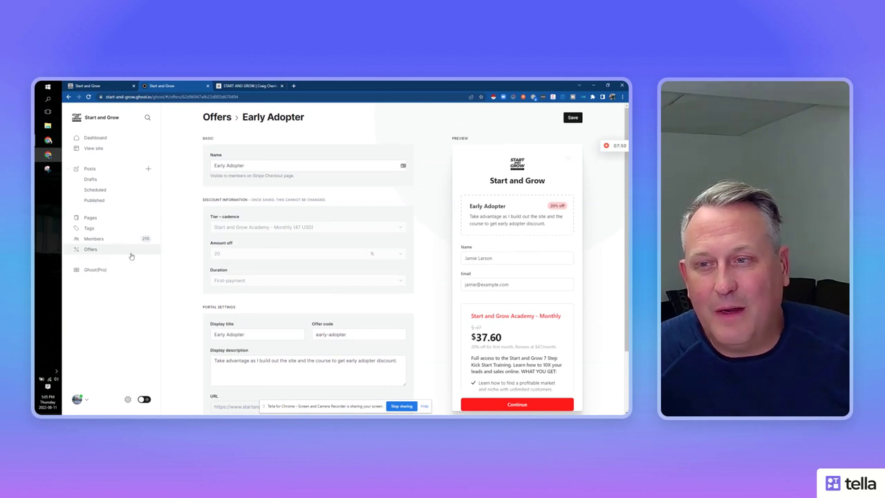
# Open Settings, view the General publication info, then return to the settings overview
pyautogui.click(127, 400)
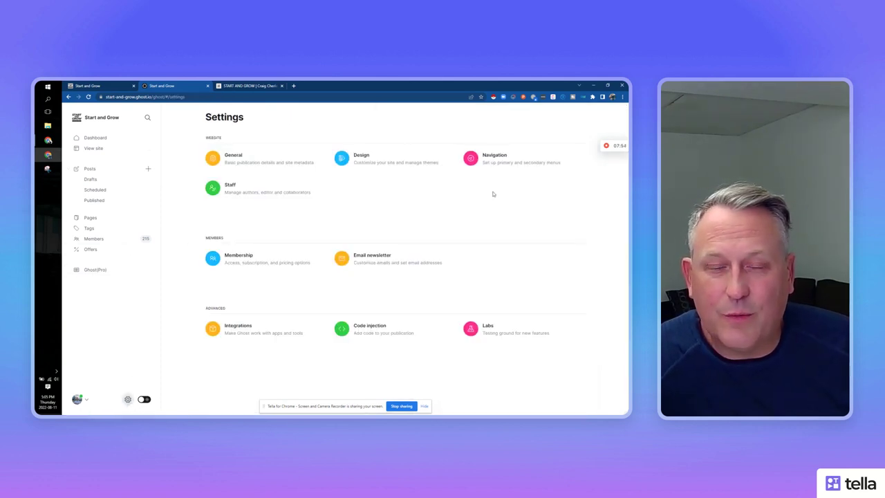
pyautogui.click(240, 163)
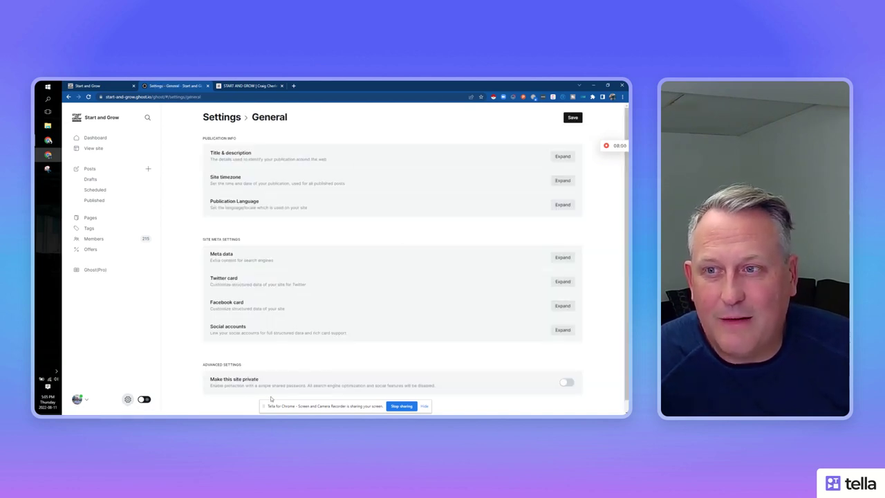
pyautogui.click(222, 119)
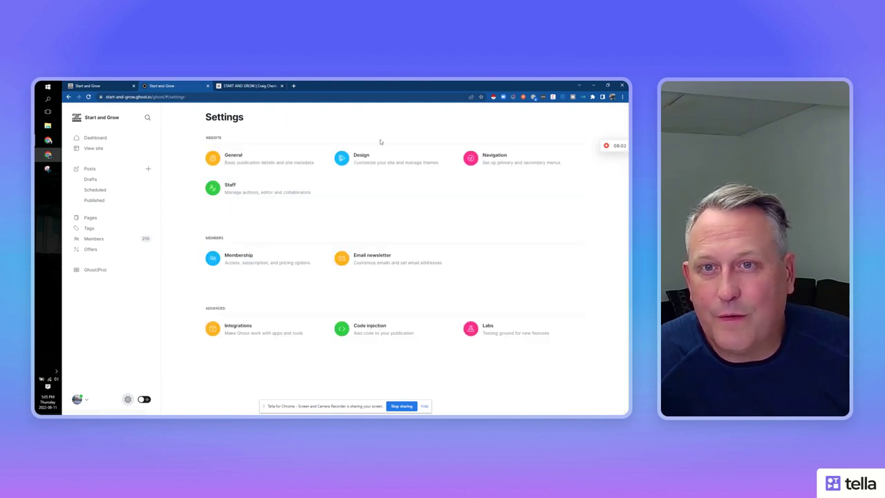
# Open Site design and review the Brand options
pyautogui.click(350, 160)
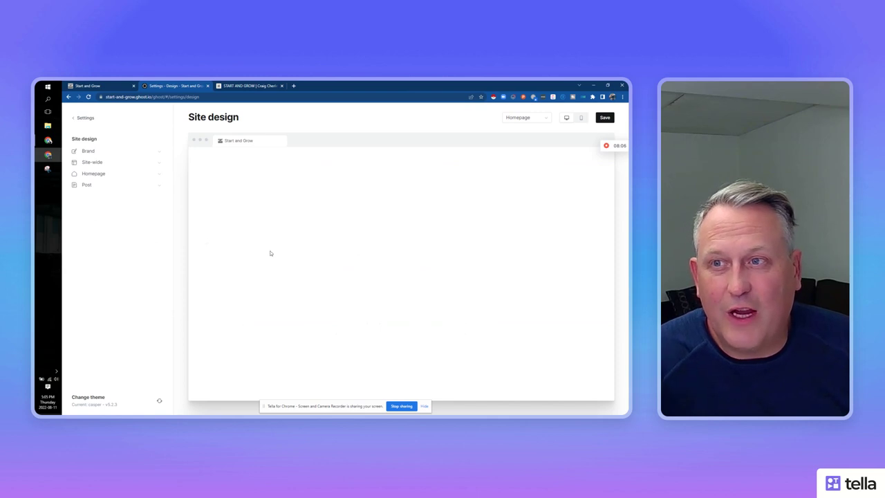
pyautogui.click(95, 150)
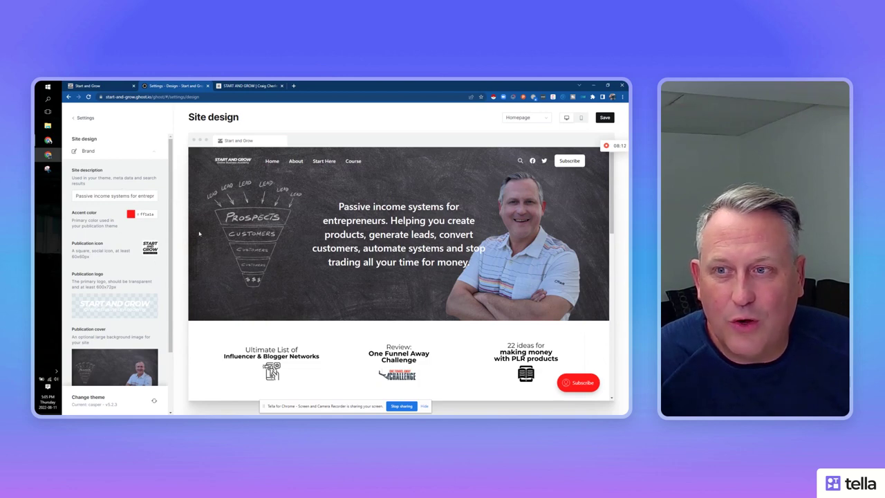
pyautogui.scroll(-2, 126, 336)
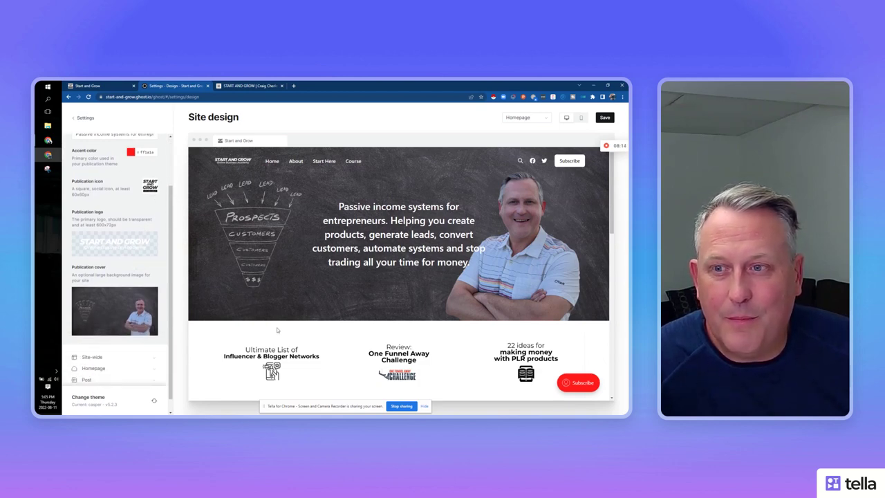
pyautogui.scroll(-1, 122, 339)
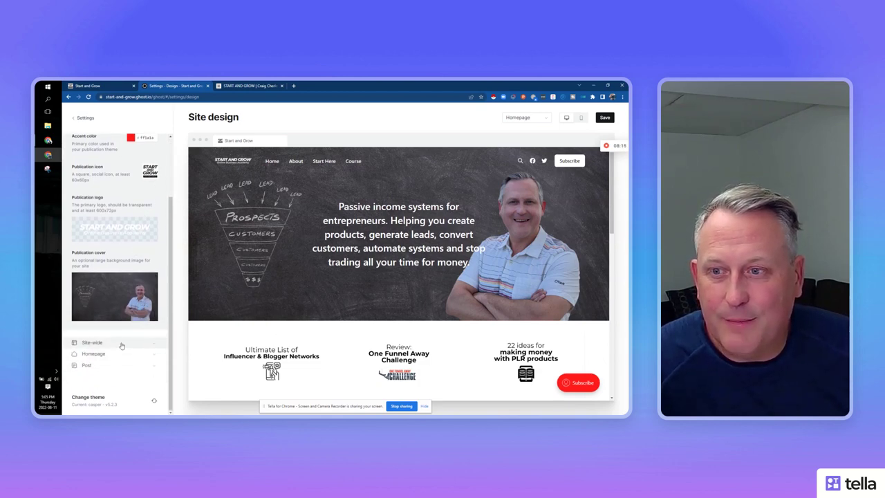
# Step through the Site-wide, Homepage and Post options, ending on the sample post preview
pyautogui.click(121, 343)
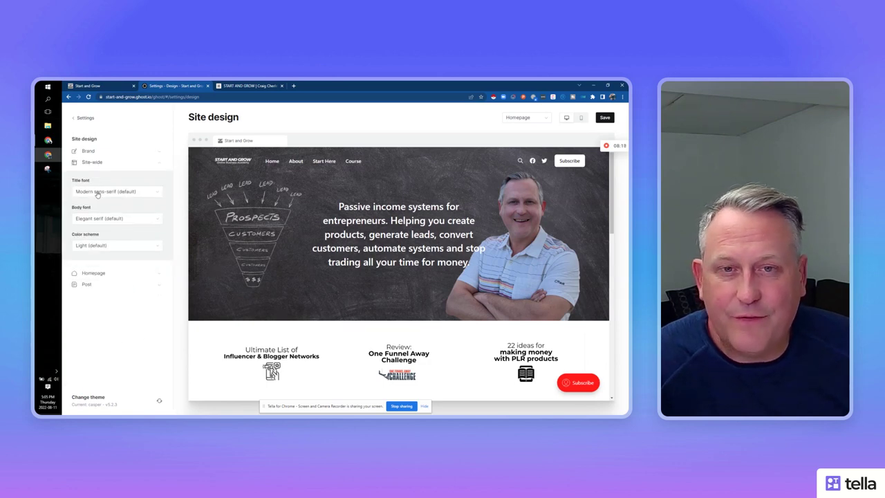
pyautogui.click(99, 274)
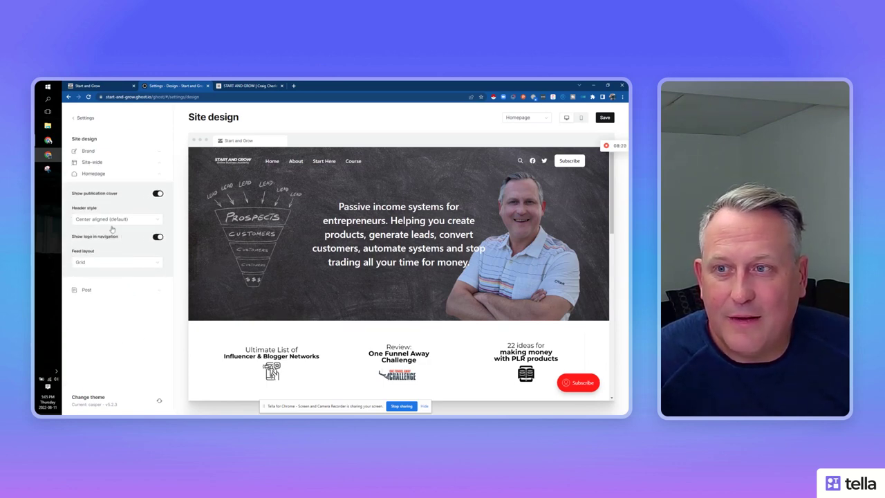
pyautogui.click(100, 290)
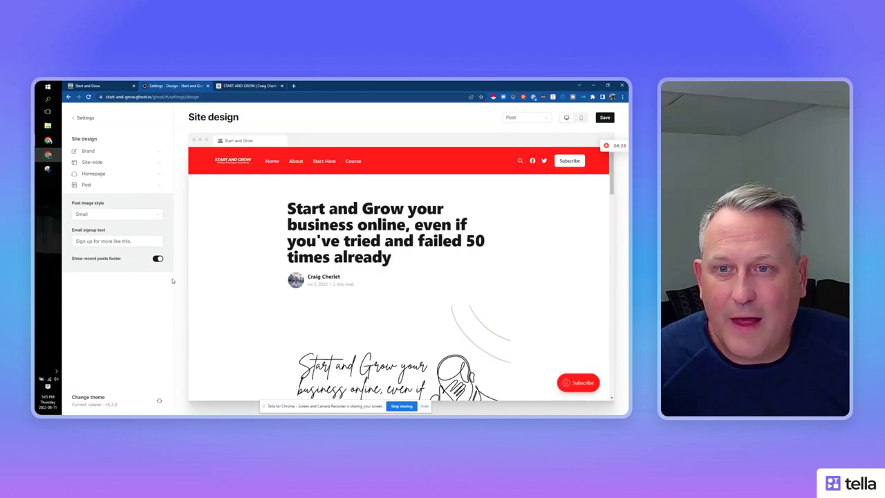
pyautogui.scroll(-1, 211, 284)
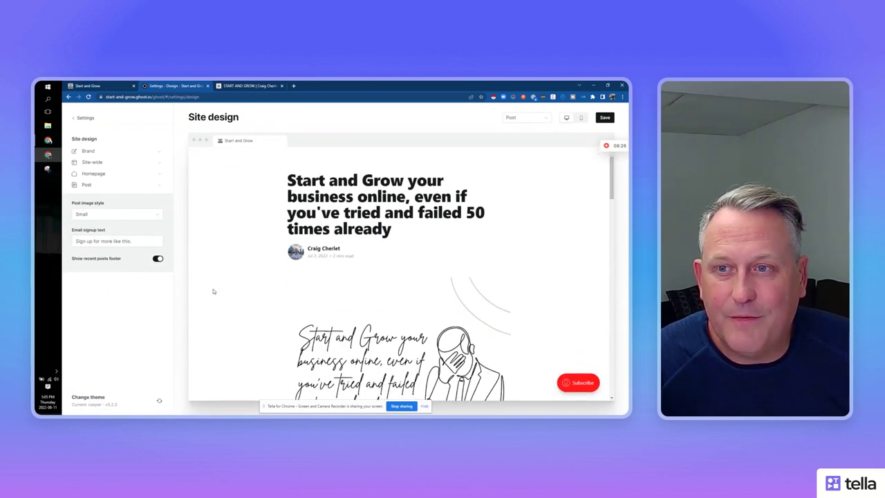
# Browse the Themes gallery: Casper (Default) active, plus Edition, Headline, Journal, Edge, Ruby, Wave, London
pyautogui.click(111, 400)
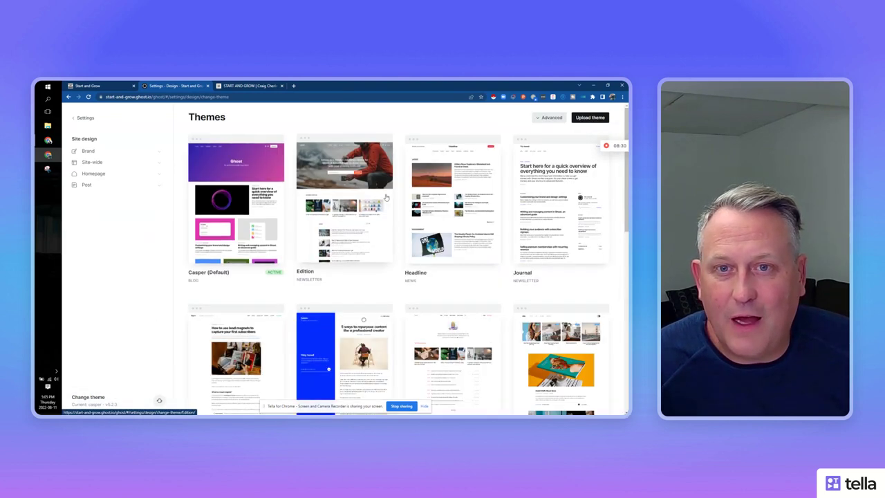
pyautogui.scroll(-2, 334, 253)
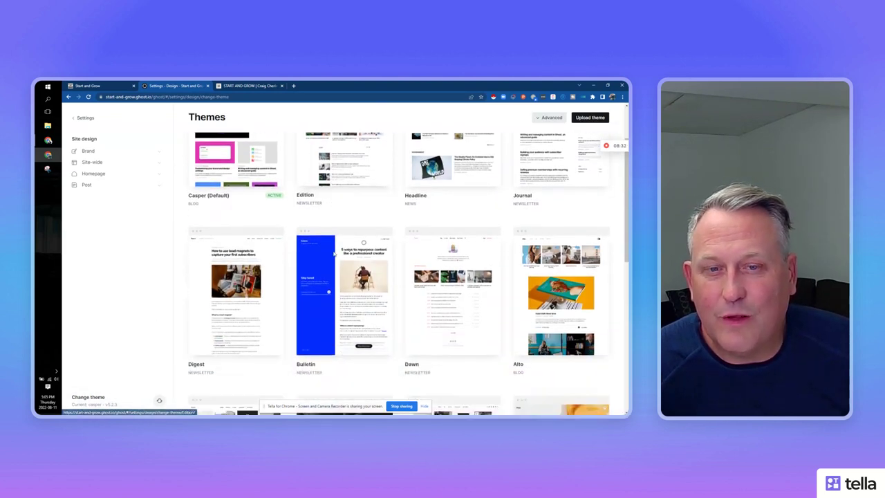
pyautogui.scroll(-2, 334, 254)
pyautogui.scroll(4, 560, 219)
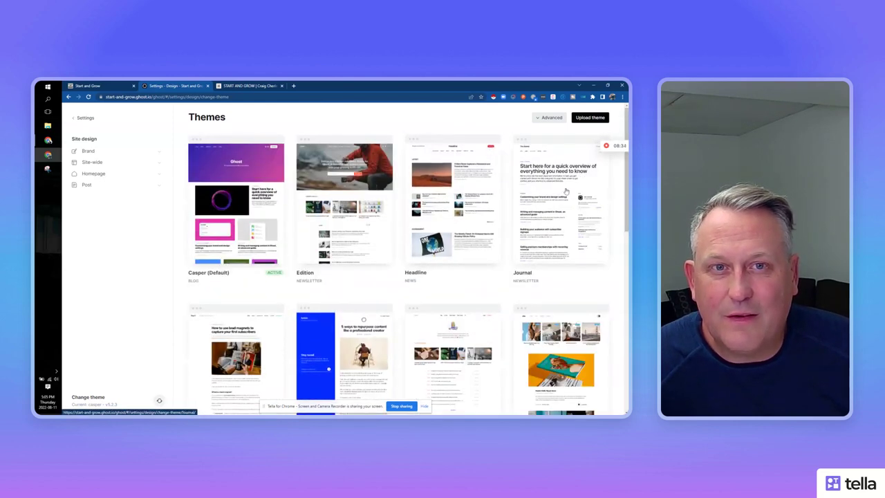
pyautogui.scroll(-1, 540, 238)
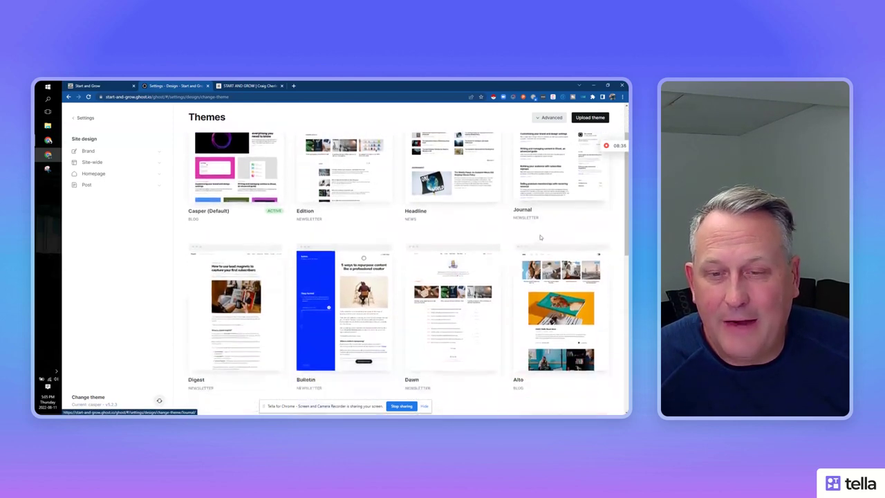
pyautogui.scroll(-2, 540, 237)
pyautogui.scroll(-1, 448, 291)
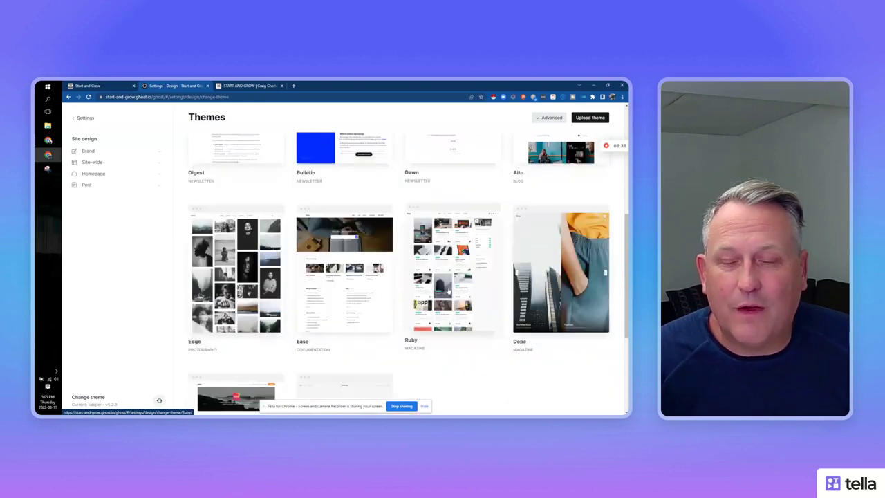
pyautogui.scroll(-2, 448, 291)
pyautogui.scroll(-1, 447, 290)
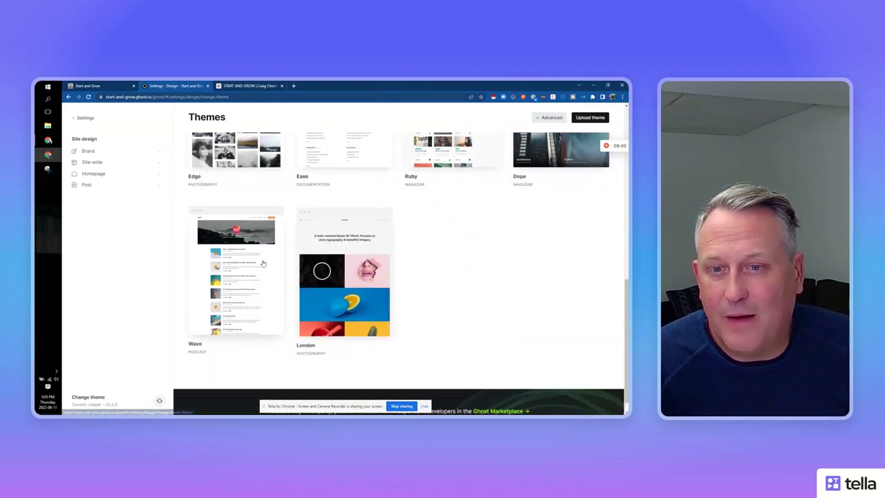
pyautogui.scroll(1, 391, 278)
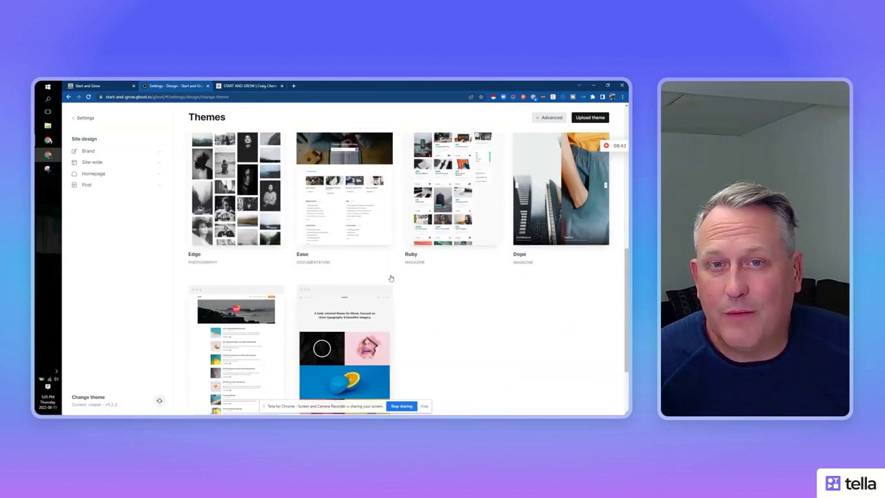
pyautogui.scroll(4, 390, 278)
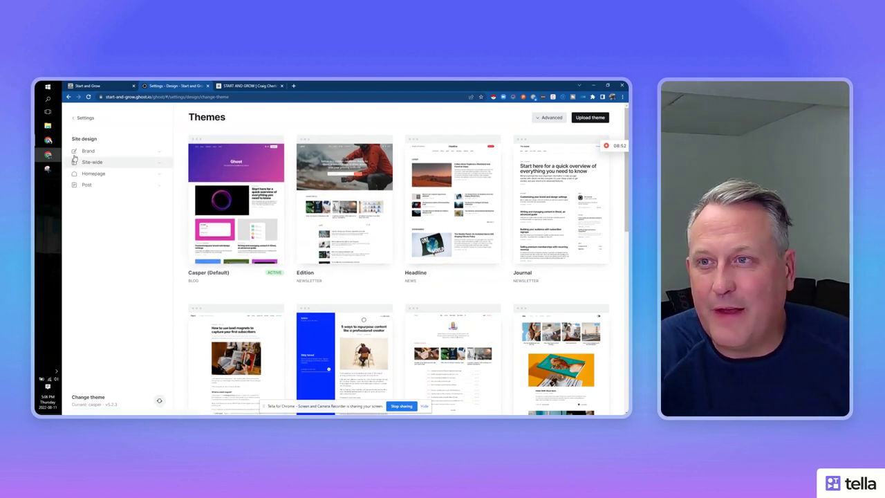
# From the settings overview, open the live site in a new tab and return to admin
pyautogui.click(82, 119)
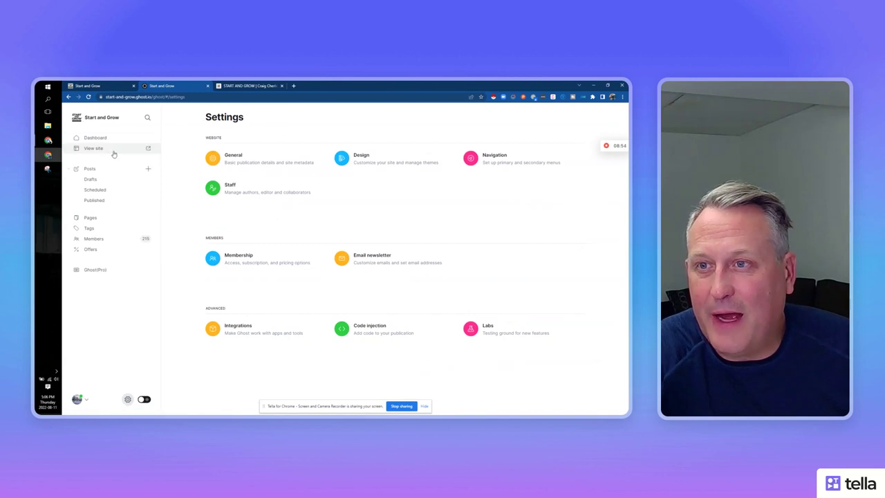
pyautogui.click(147, 148)
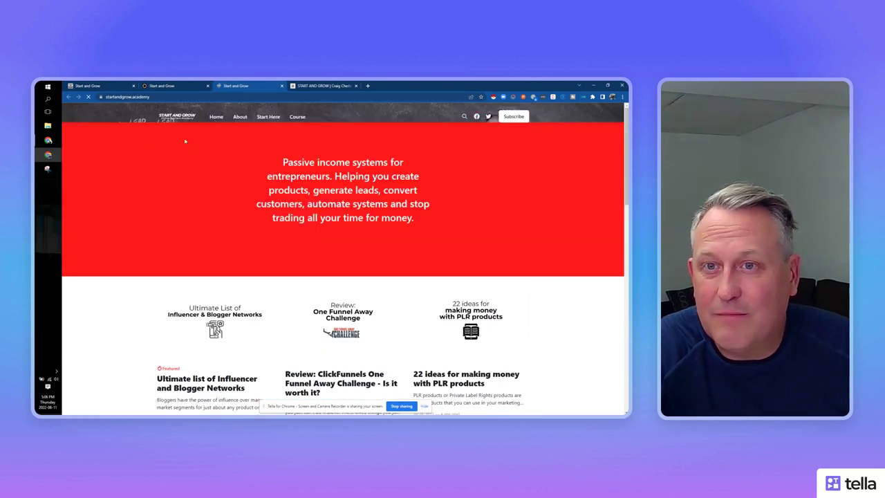
pyautogui.click(93, 87)
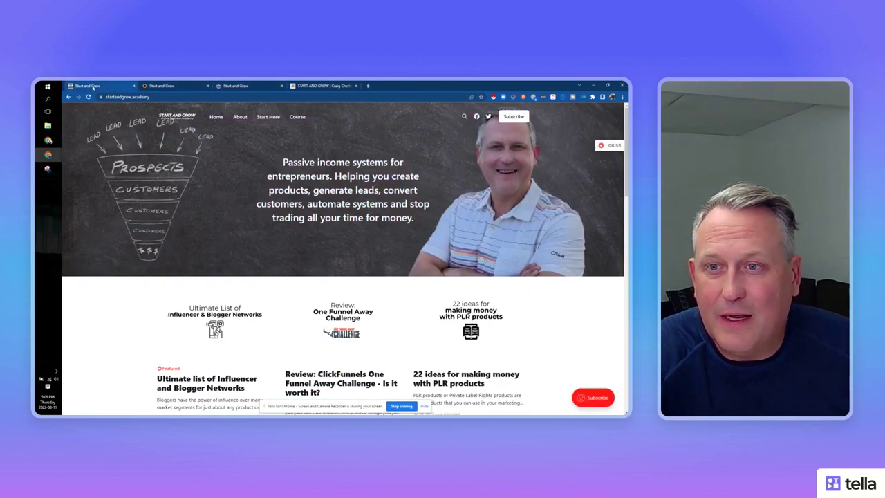
pyautogui.click(161, 87)
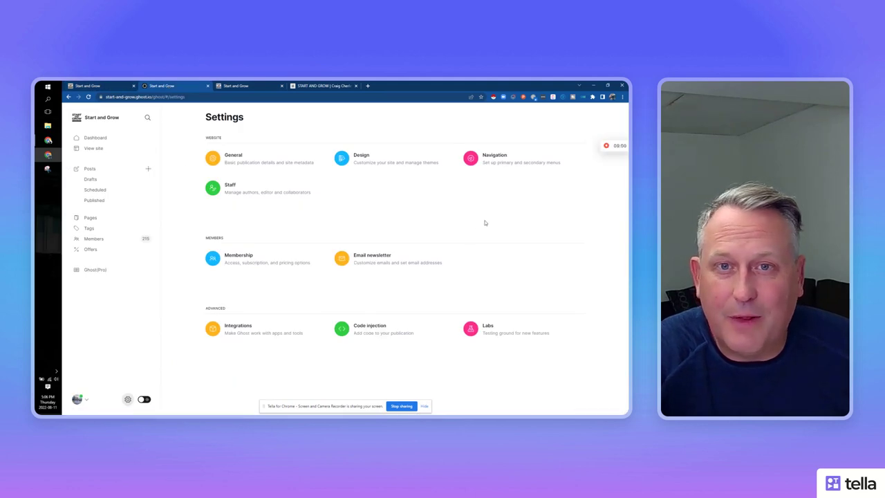
# Open Navigation settings and compare the Home, About, Start Here, Course links with the live menu
pyautogui.click(491, 164)
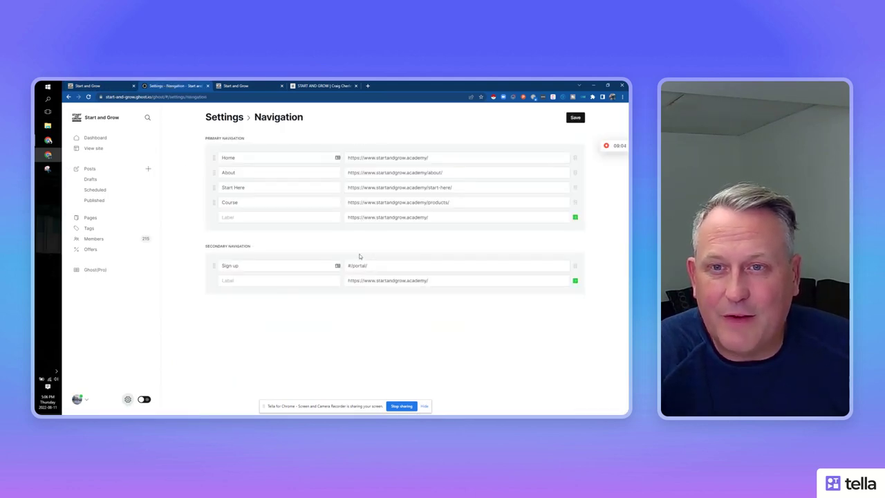
pyautogui.click(241, 86)
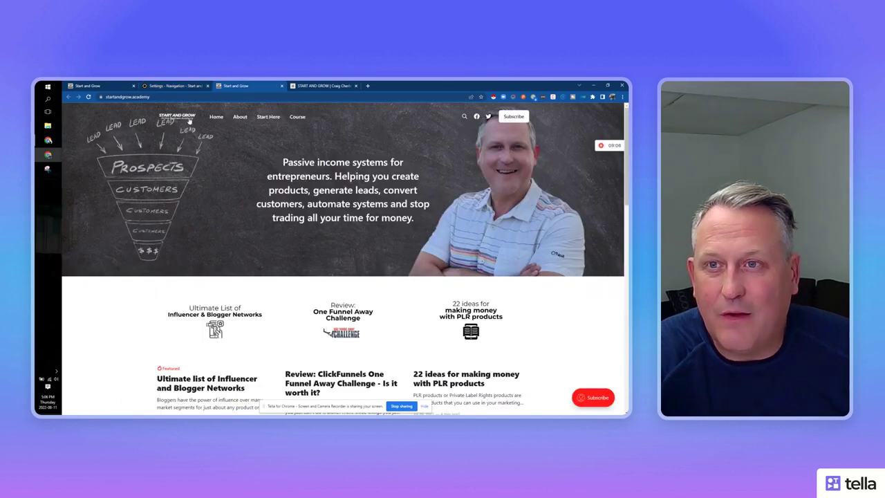
pyautogui.click(169, 86)
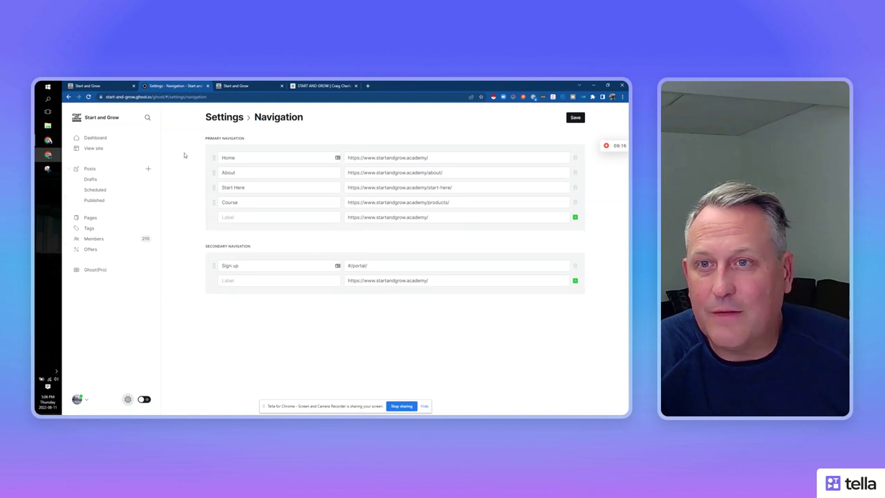
# Glance at the Staff users list, then open the Membership settings
pyautogui.click(225, 121)
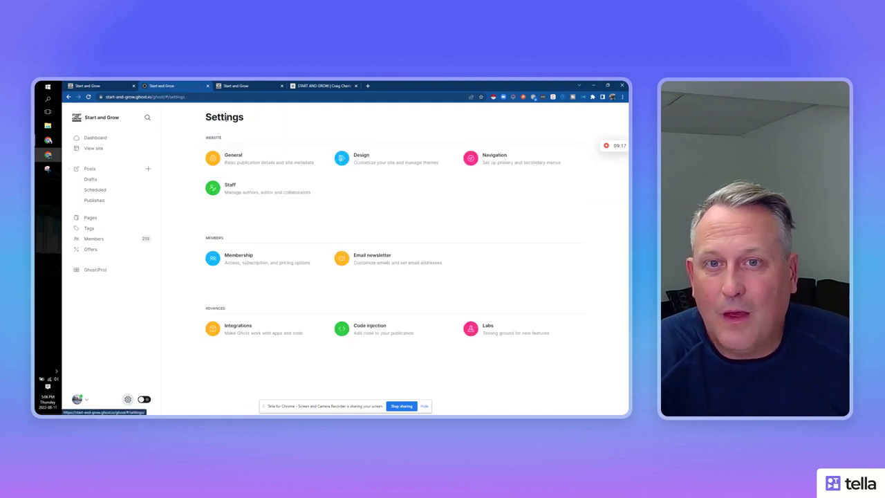
pyautogui.click(228, 192)
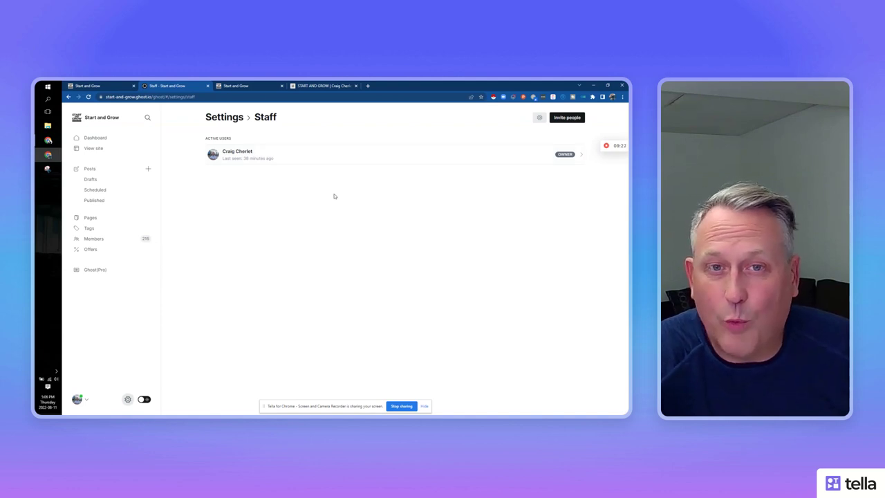
pyautogui.click(226, 119)
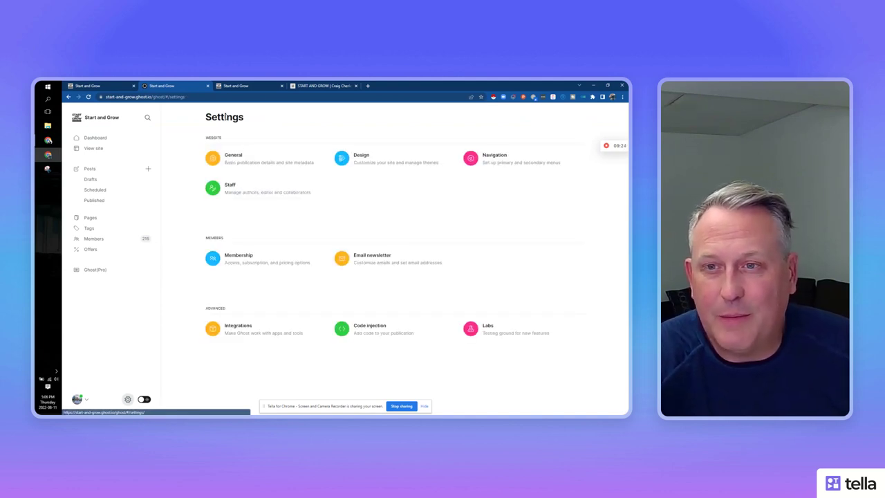
pyautogui.click(236, 257)
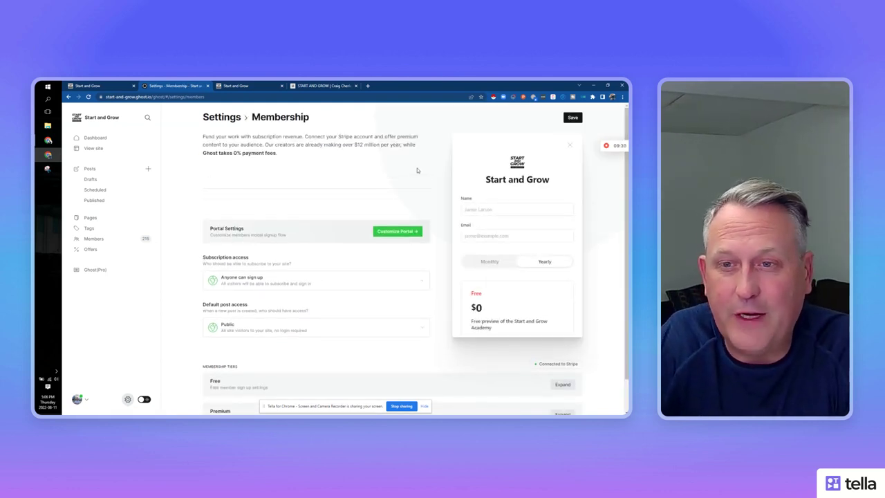
# Expand the Premium Academy tier showing $47 monthly and $297 yearly pricing
pyautogui.scroll(-1, 435, 311)
pyautogui.click(563, 379)
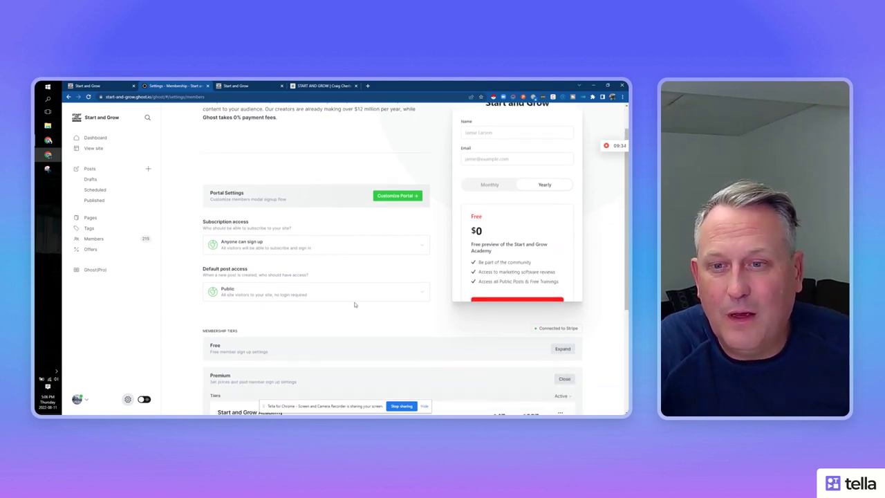
pyautogui.scroll(-5, 361, 297)
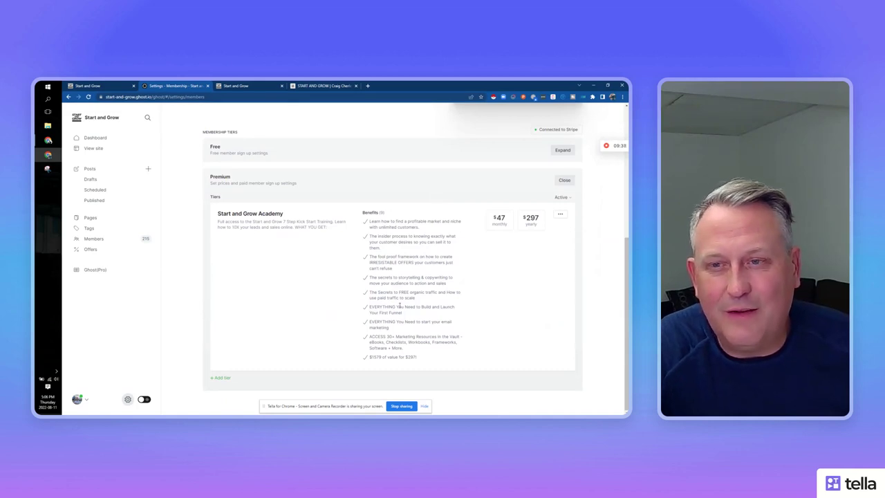
pyautogui.scroll(3, 472, 234)
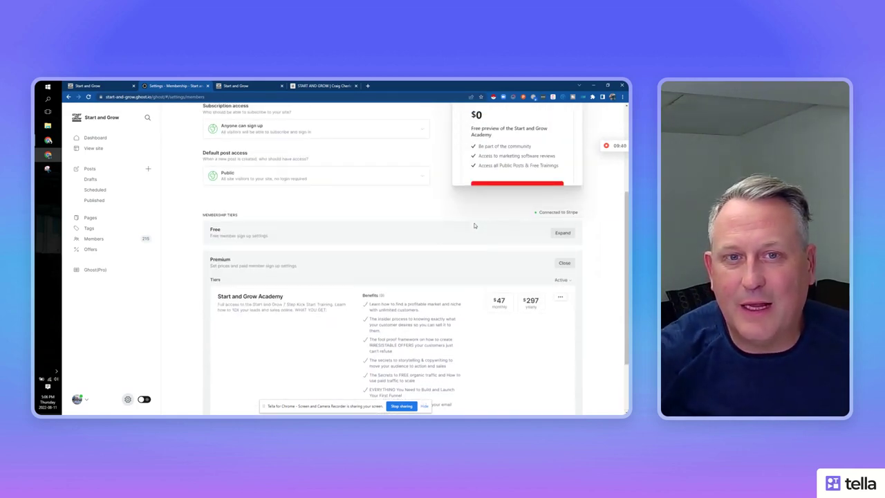
# Expand the Free $0 tier and scroll through both tiers' details
pyautogui.click(563, 233)
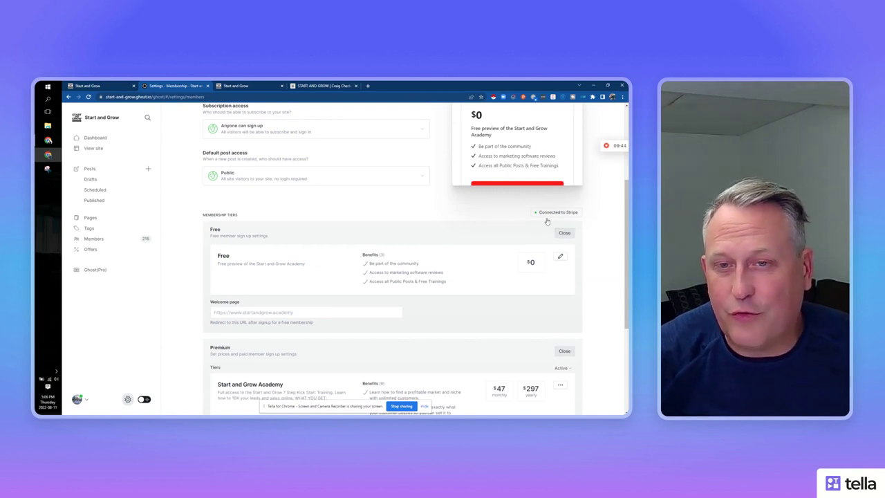
pyautogui.scroll(3, 387, 276)
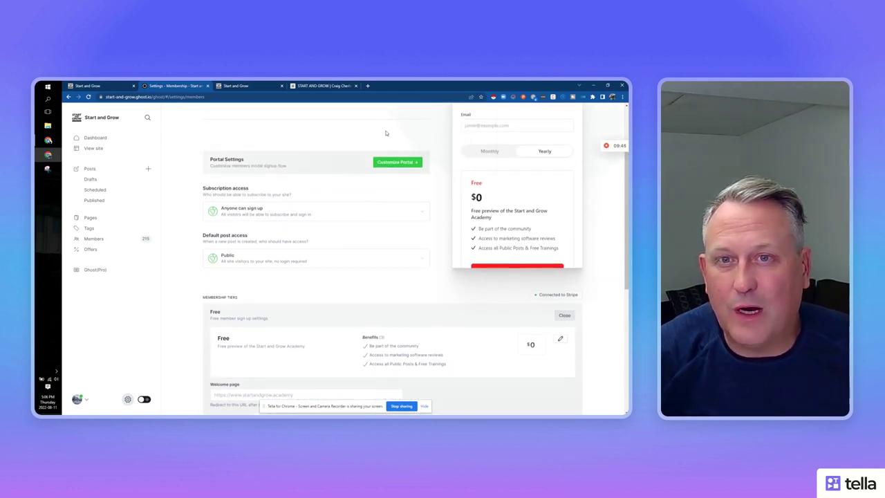
pyautogui.scroll(2, 395, 212)
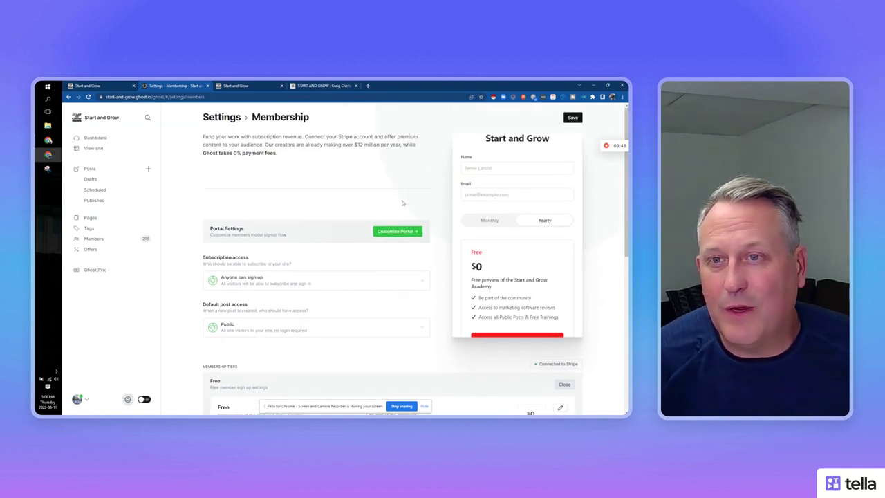
pyautogui.scroll(-2, 402, 194)
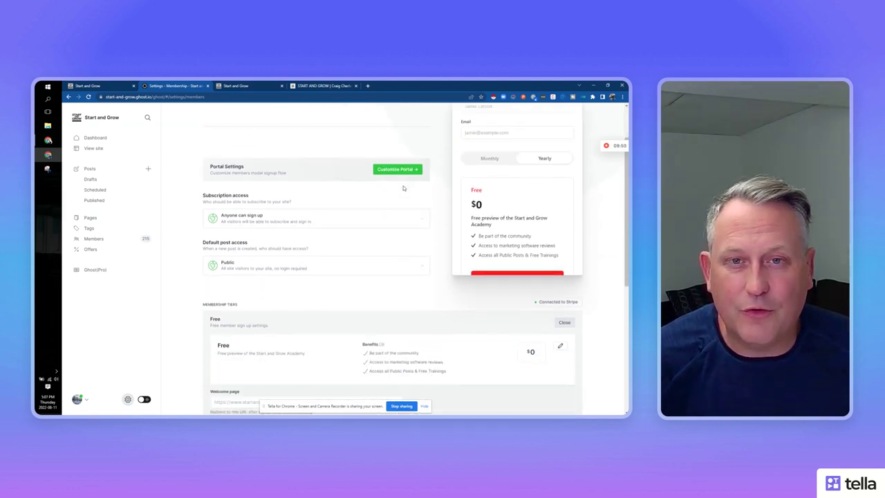
pyautogui.scroll(-3, 405, 205)
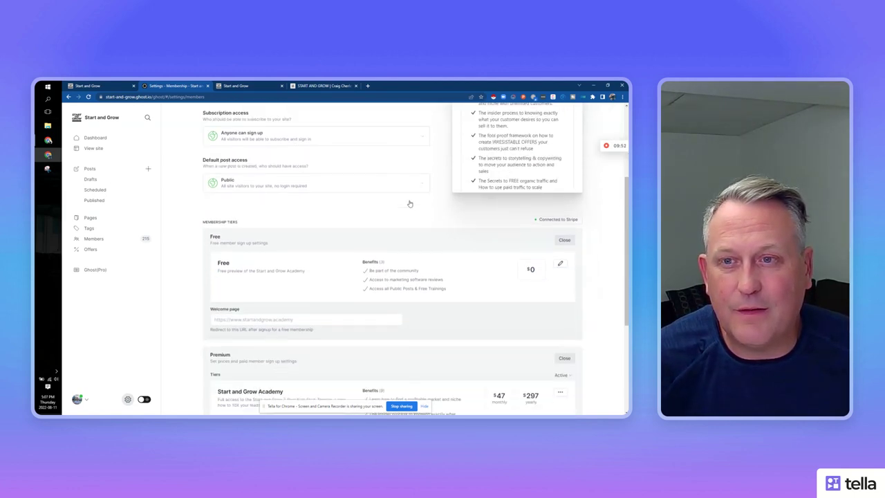
pyautogui.scroll(-3, 482, 202)
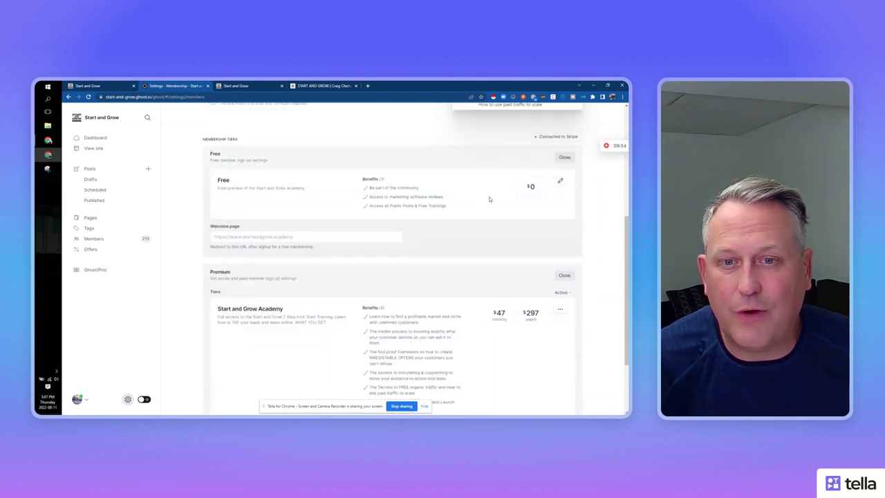
pyautogui.scroll(-3, 489, 206)
pyautogui.scroll(10, 485, 201)
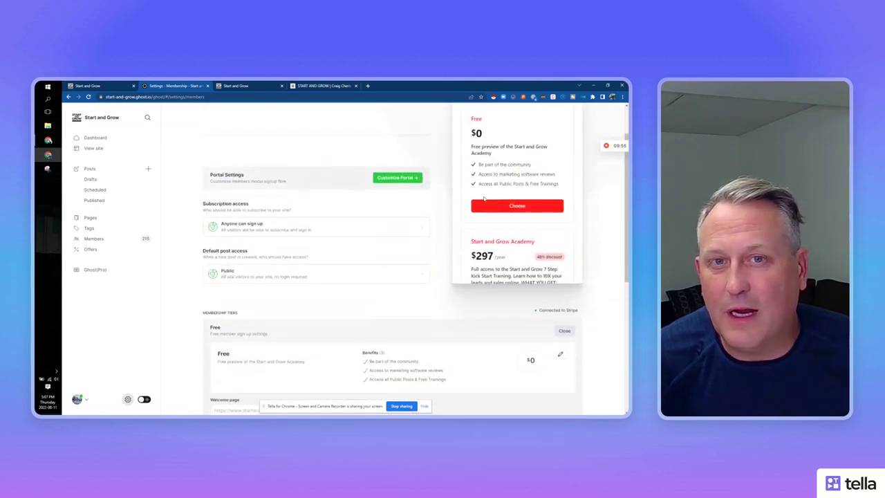
pyautogui.scroll(2, 416, 168)
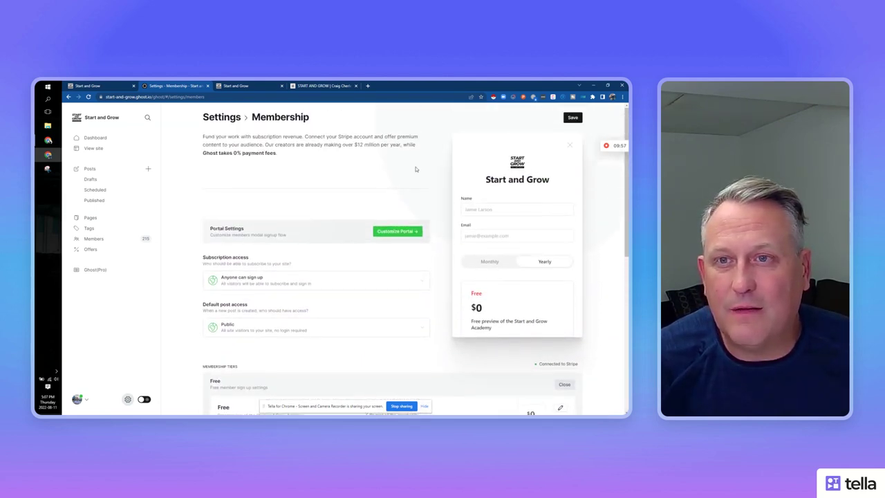
# In Email newsletter settings, peek at default recipients, then customize the Start and Grow newsletter
pyautogui.click(220, 115)
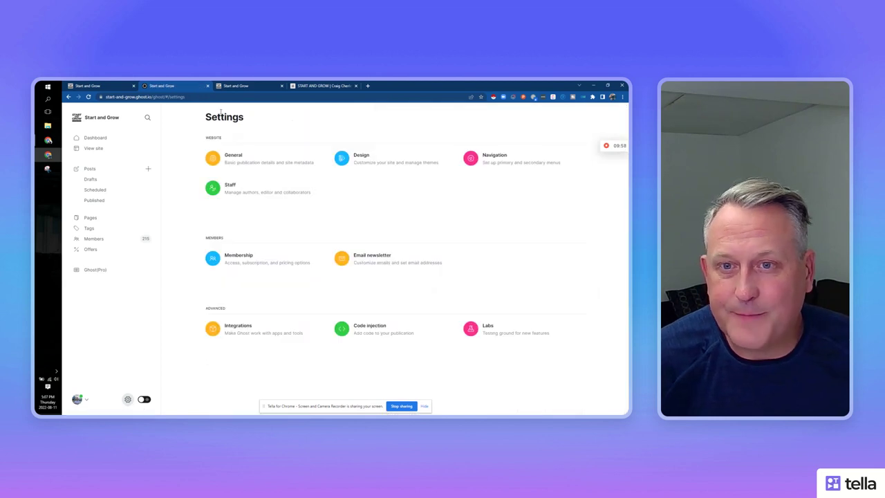
pyautogui.click(374, 254)
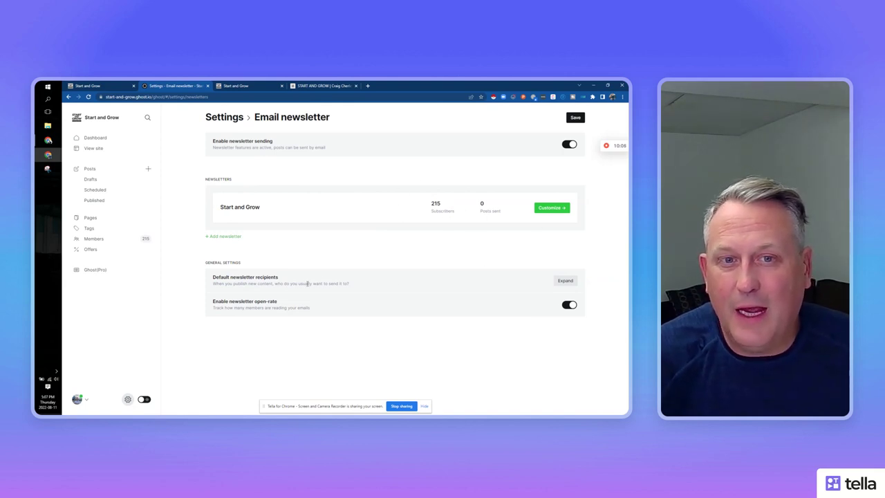
pyautogui.click(559, 281)
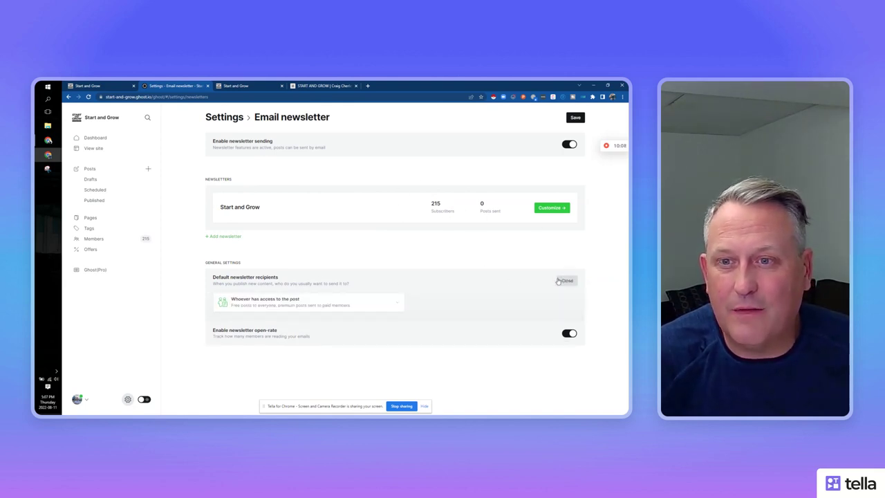
pyautogui.click(559, 281)
pyautogui.click(553, 210)
# Inspect the newsletter's sender and reply-to email addresses, then close the newsletter editor
pyautogui.scroll(-5, 425, 248)
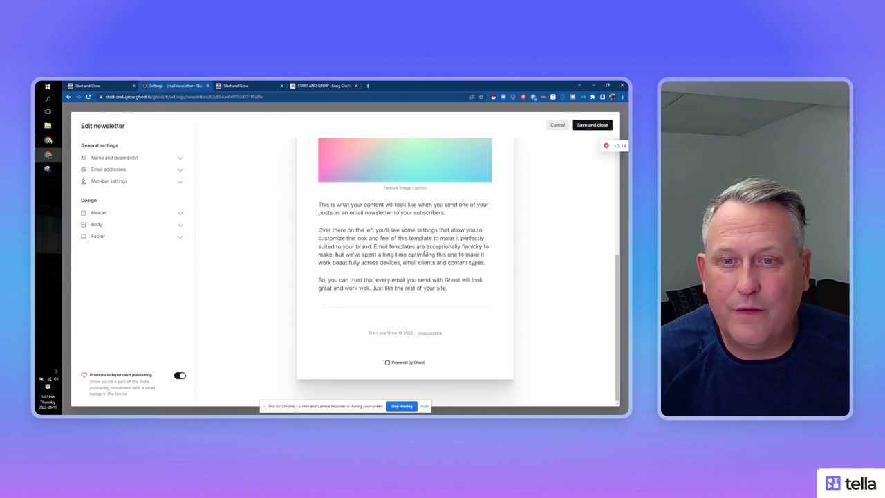
pyautogui.scroll(5, 425, 249)
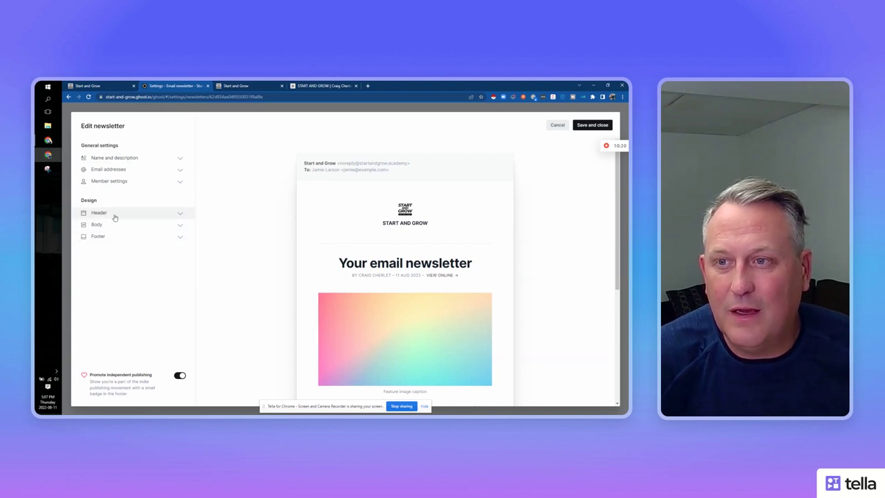
pyautogui.click(178, 170)
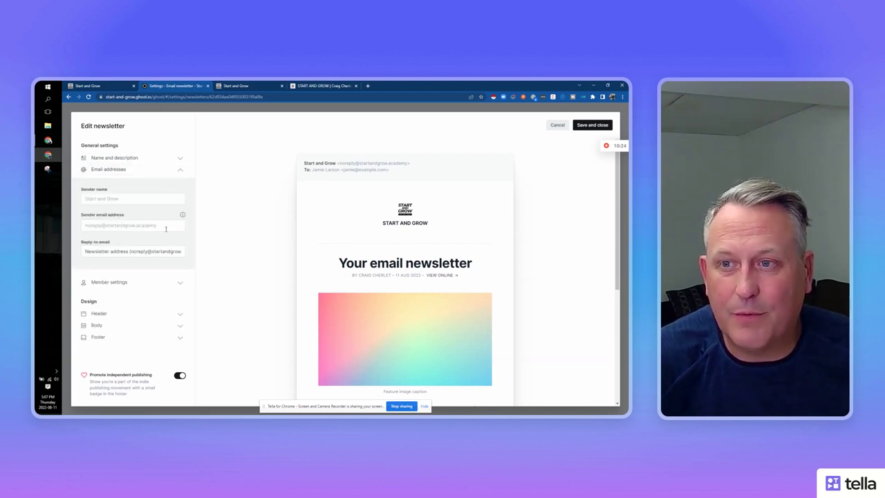
pyautogui.click(103, 226)
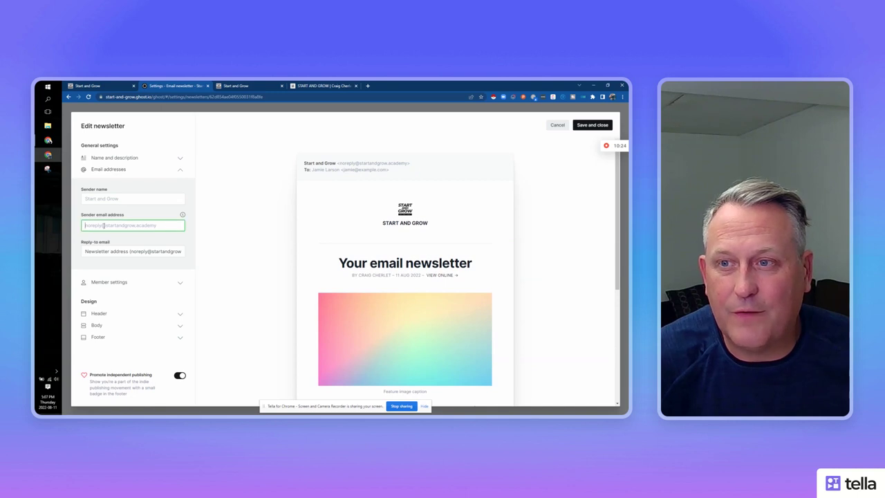
pyautogui.click(132, 170)
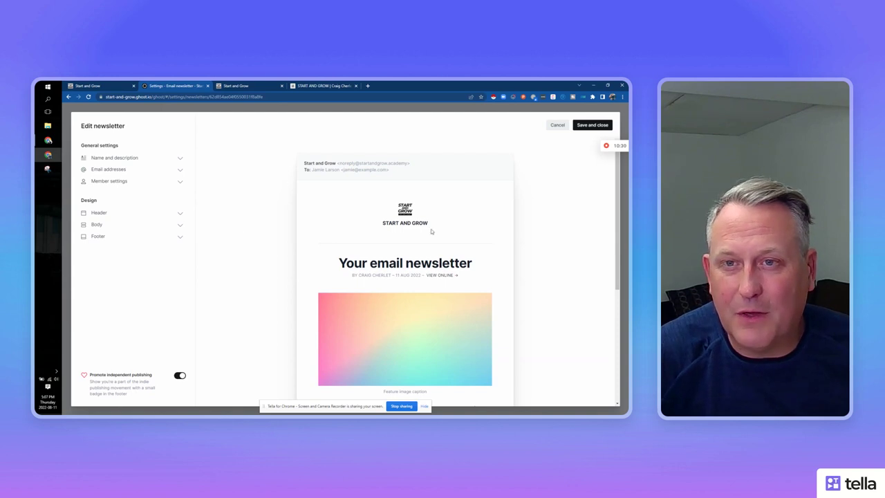
pyautogui.click(554, 127)
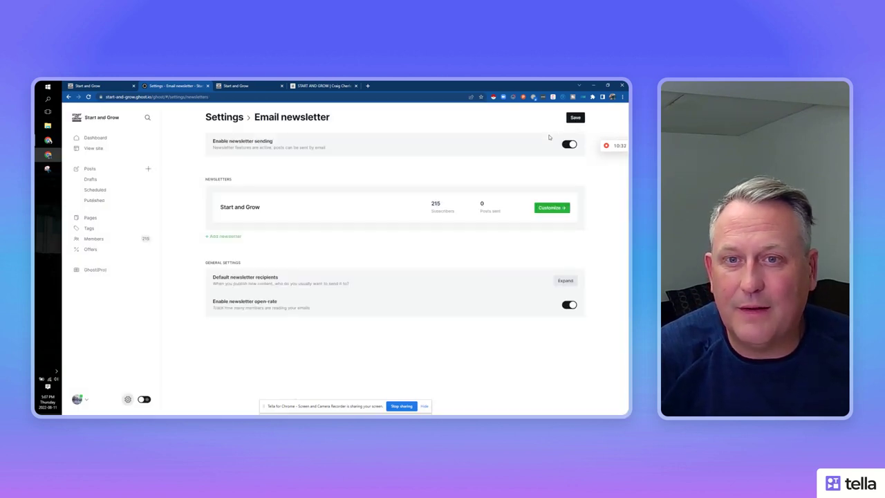
# Go from the Settings overview to Integrations, listing Slack, AMP, Unsplash and FirstPromoter
pyautogui.click(234, 118)
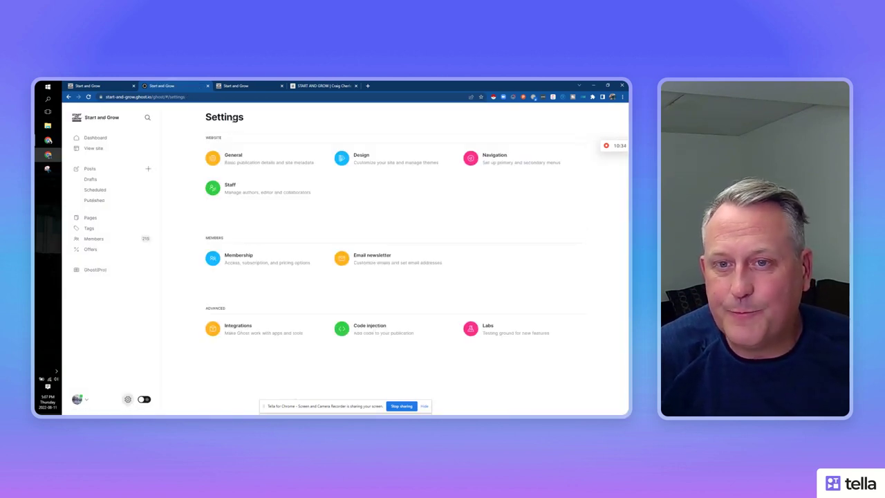
pyautogui.click(231, 327)
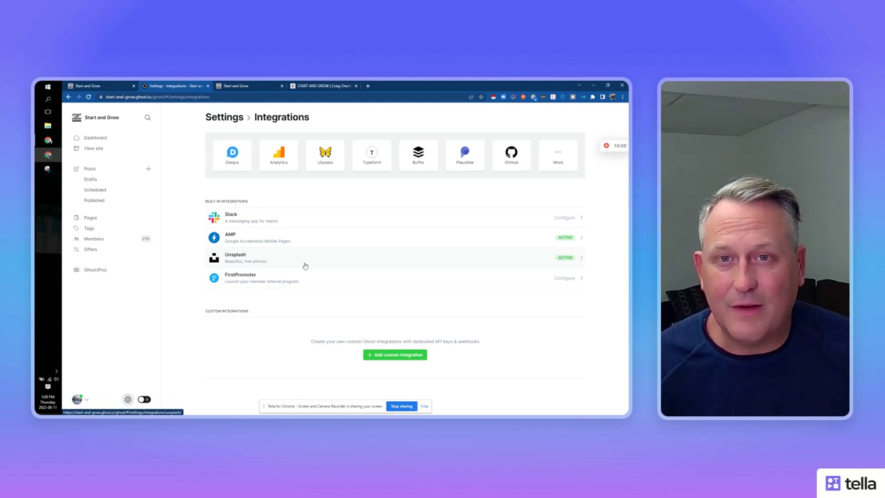
# Browse the ghost.org integrations directory (Zapier, Stripe and more), then go back to the Integrations settings
pyautogui.click(559, 156)
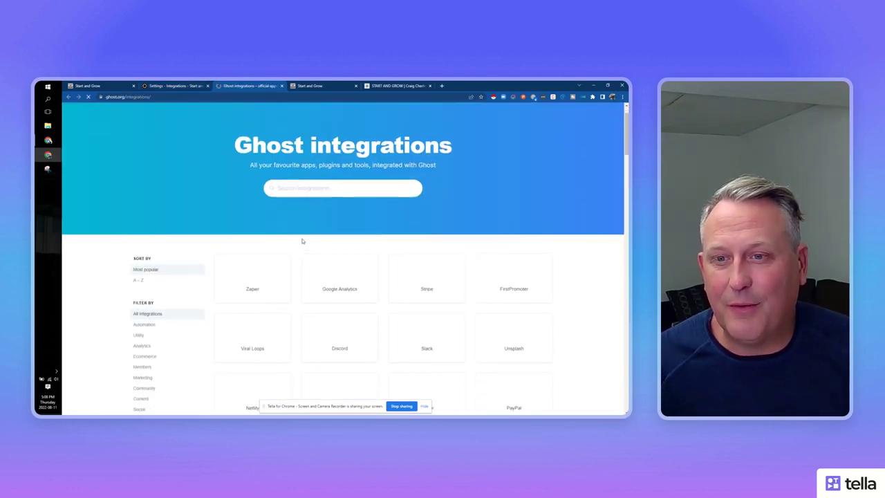
pyautogui.scroll(-1, 303, 244)
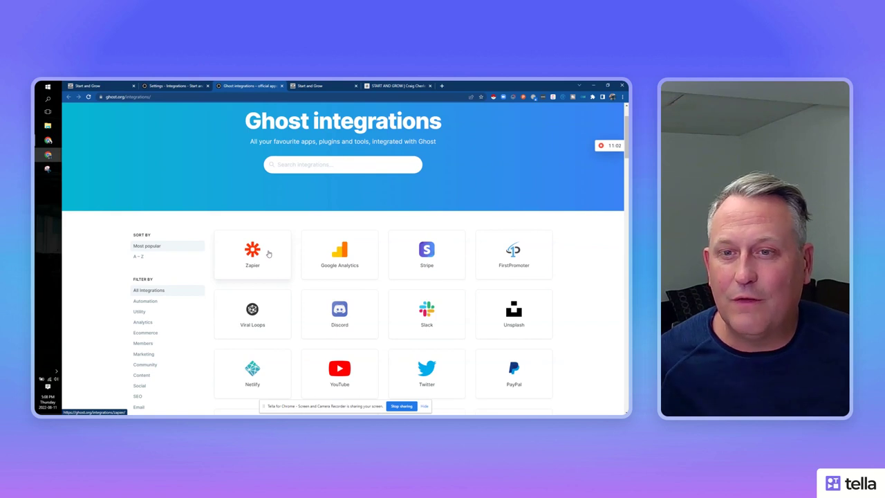
pyautogui.scroll(-3, 453, 295)
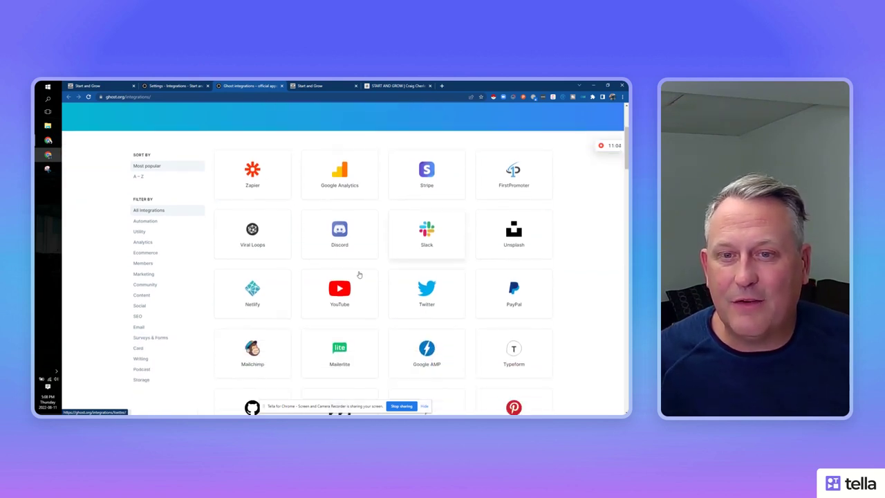
pyautogui.scroll(4, 303, 220)
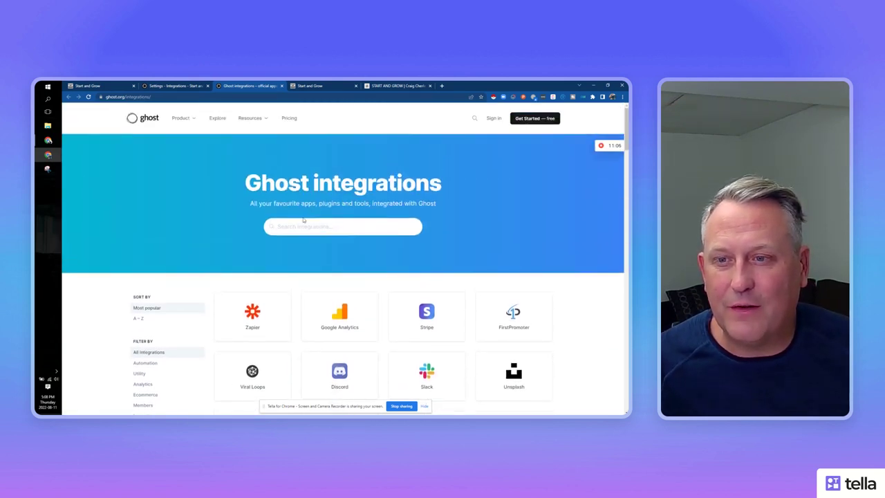
pyautogui.scroll(-5, 303, 220)
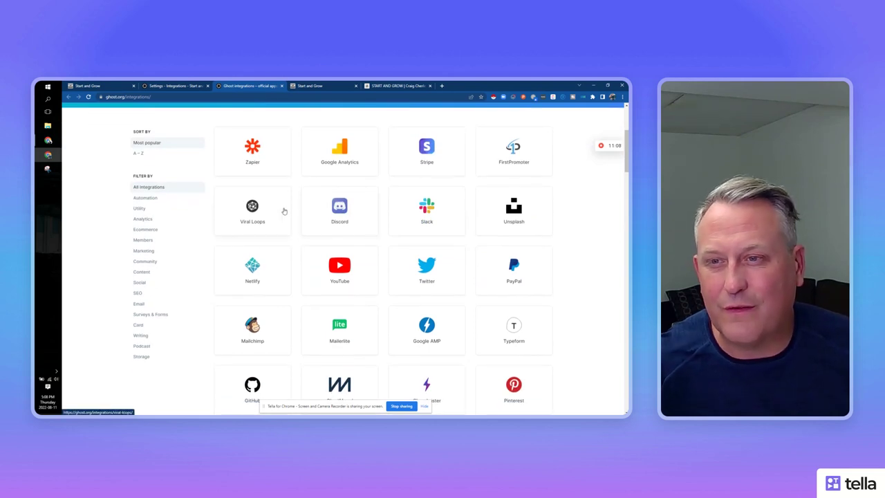
pyautogui.click(185, 86)
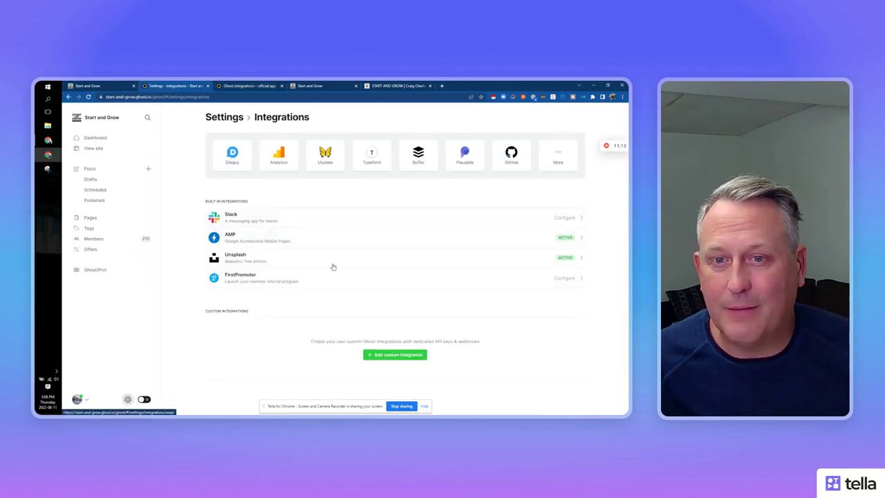
# View the Google Analytics gtag script in Code injection's Site Header, then return to Settings
pyautogui.click(226, 119)
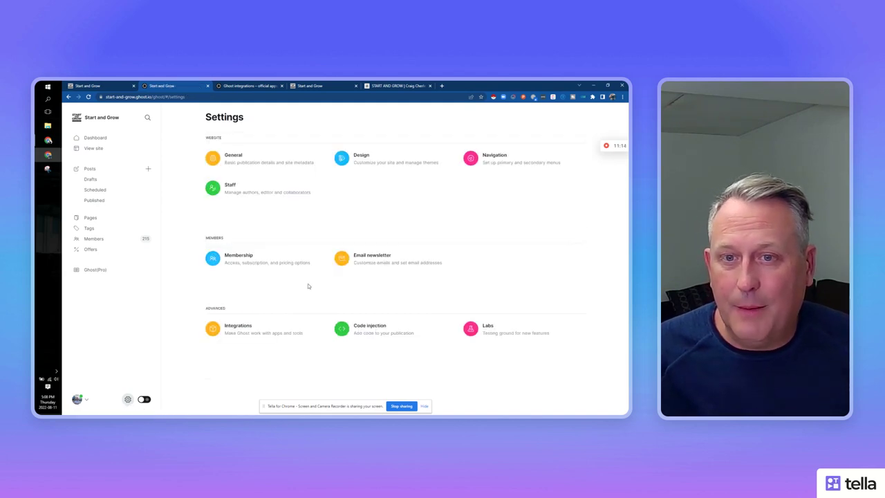
pyautogui.click(366, 330)
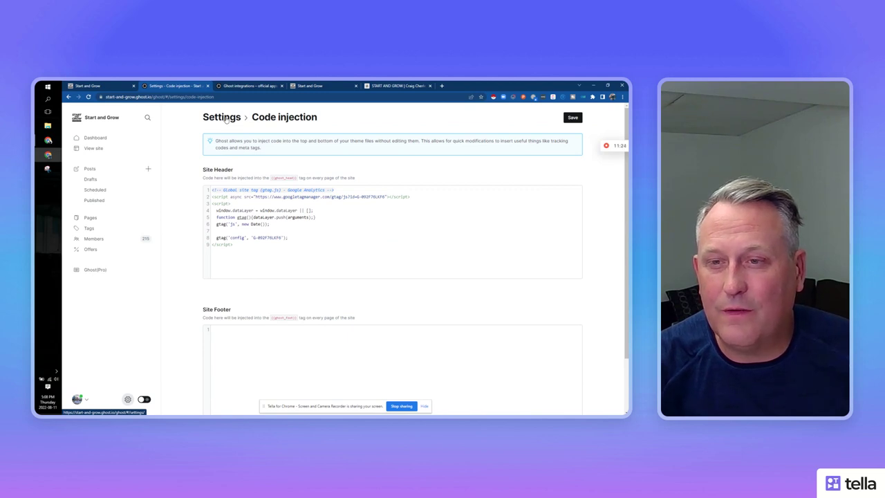
pyautogui.click(227, 120)
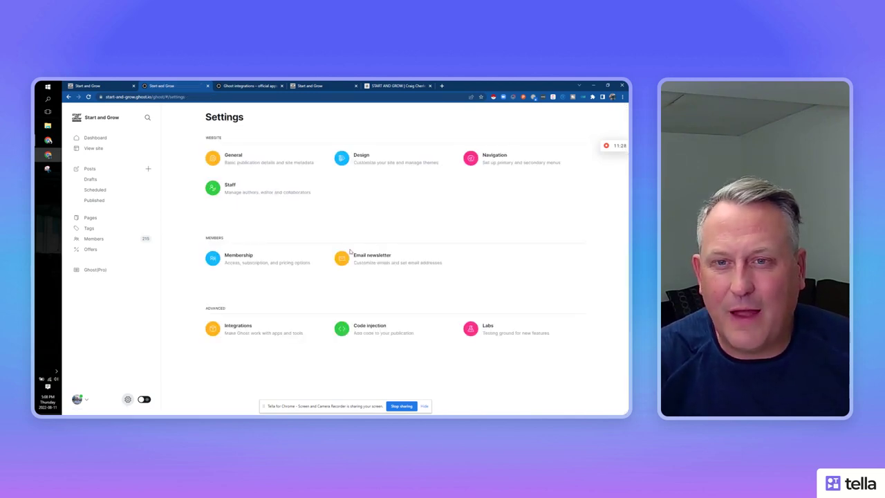
# Review Labs' import, export, delete, redirects and routes options, then return to Settings
pyautogui.click(480, 335)
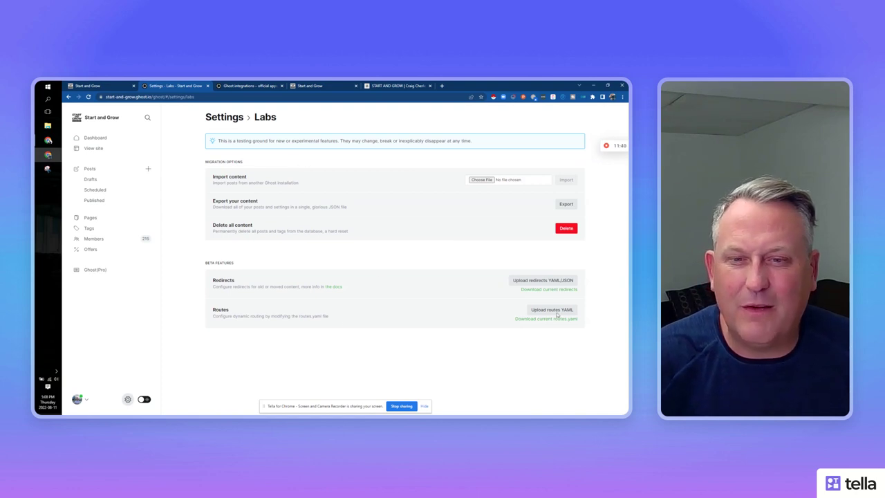
pyautogui.click(228, 121)
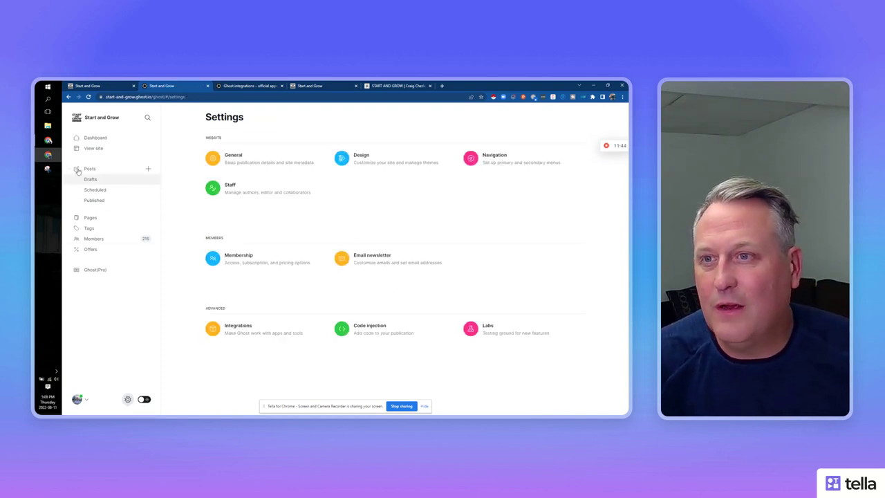
# Show the admin dashboard, then switch to the startandgrow.academy homepage tab
pyautogui.click(96, 139)
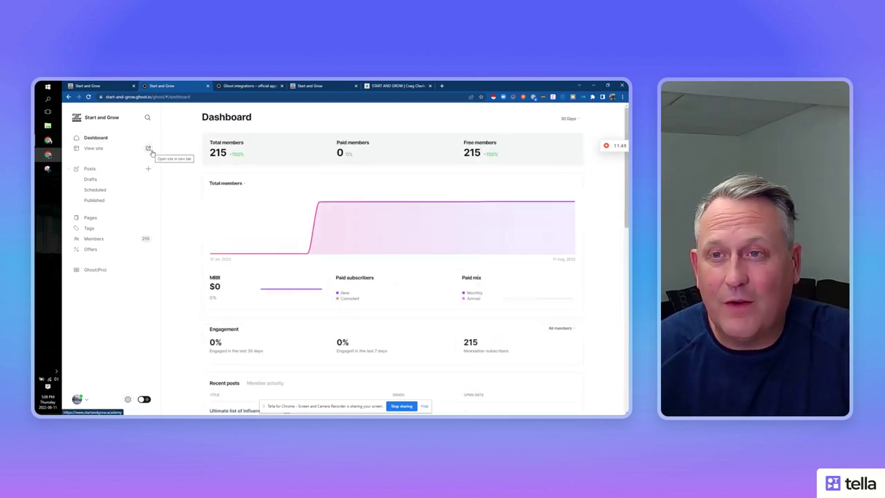
pyautogui.click(104, 85)
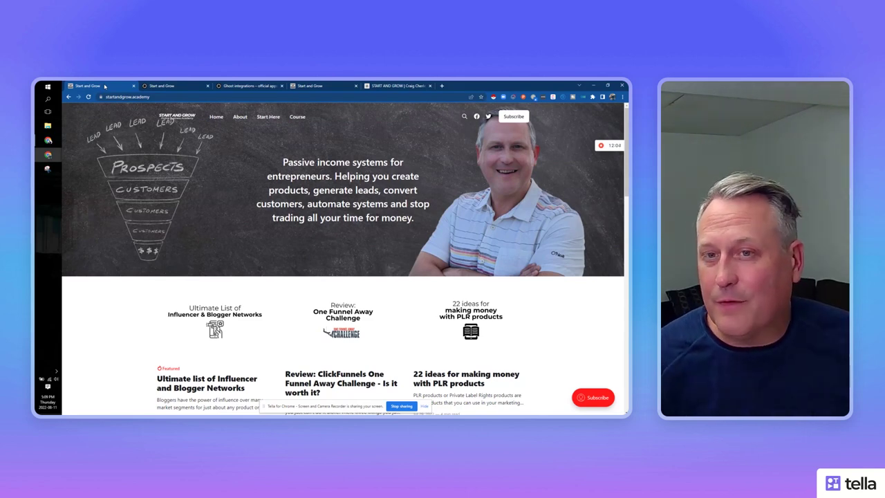
pyautogui.scroll(-7, 133, 138)
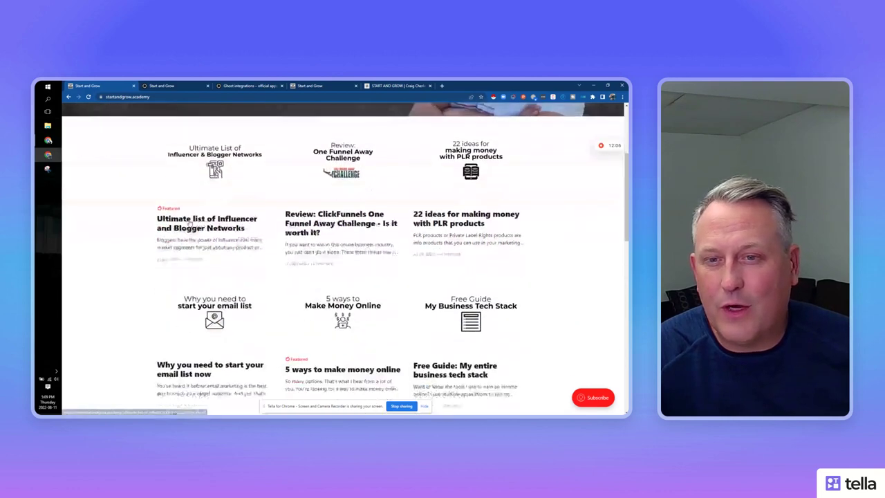
pyautogui.scroll(5, 191, 218)
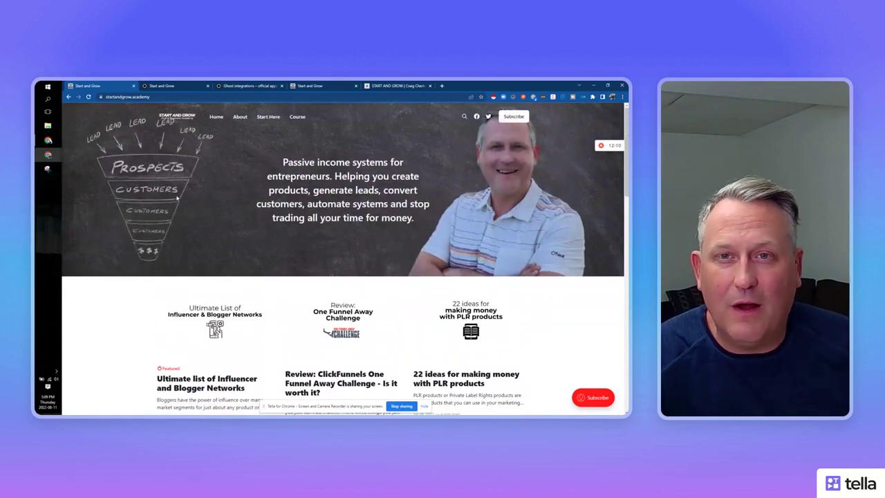
pyautogui.scroll(-3, 175, 283)
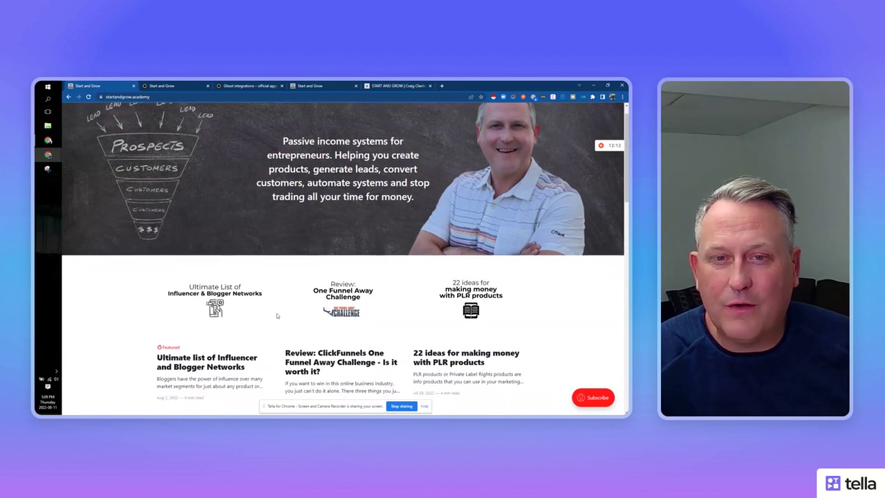
pyautogui.scroll(3, 264, 305)
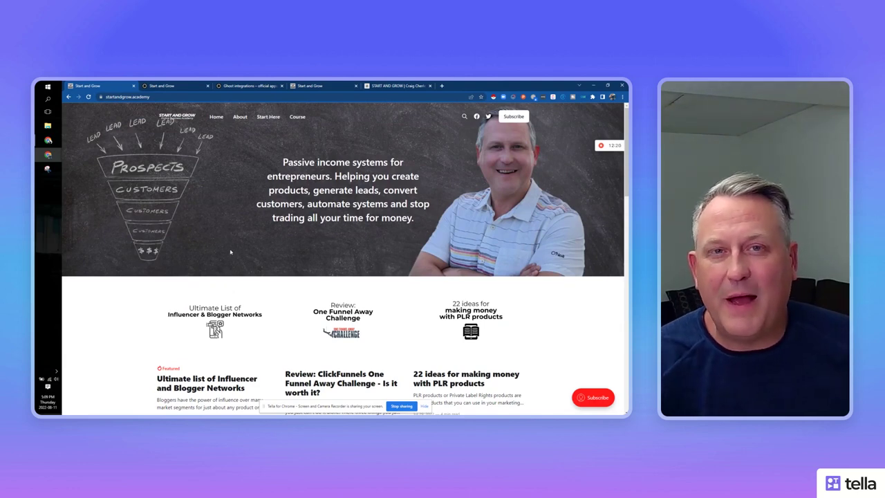
pyautogui.scroll(-5, 231, 258)
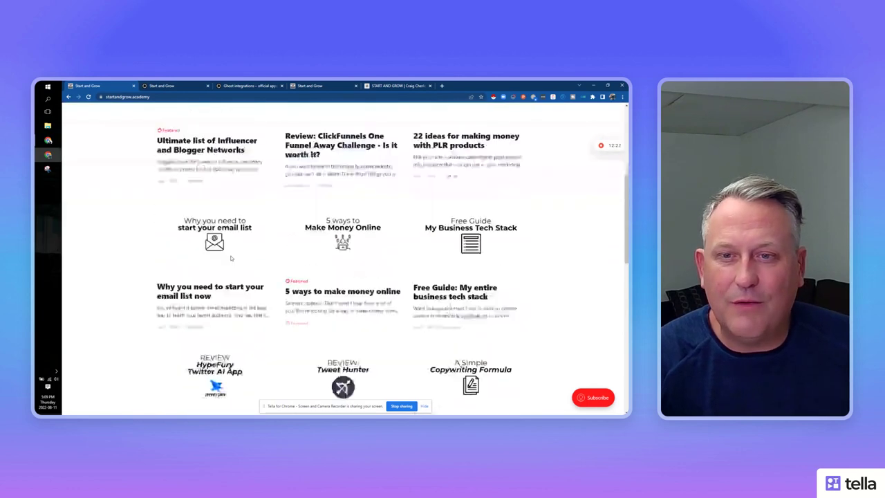
pyautogui.scroll(-2, 231, 258)
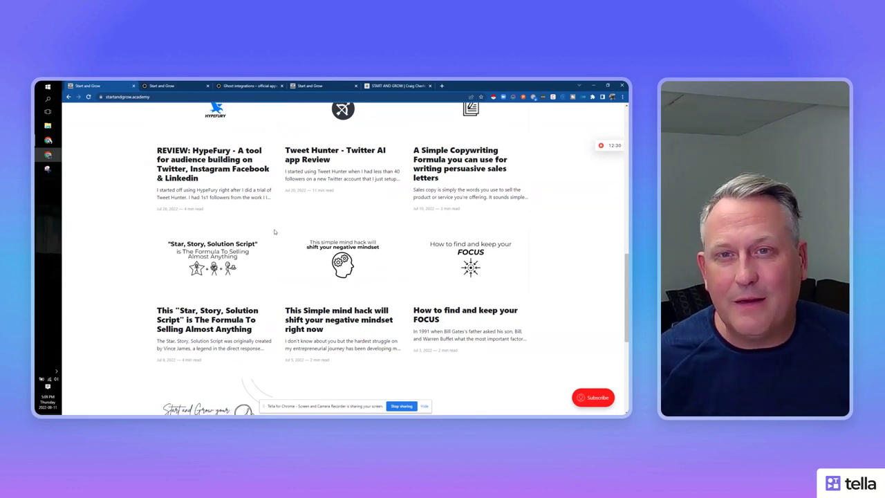
pyautogui.scroll(1, 274, 228)
pyautogui.scroll(3, 274, 229)
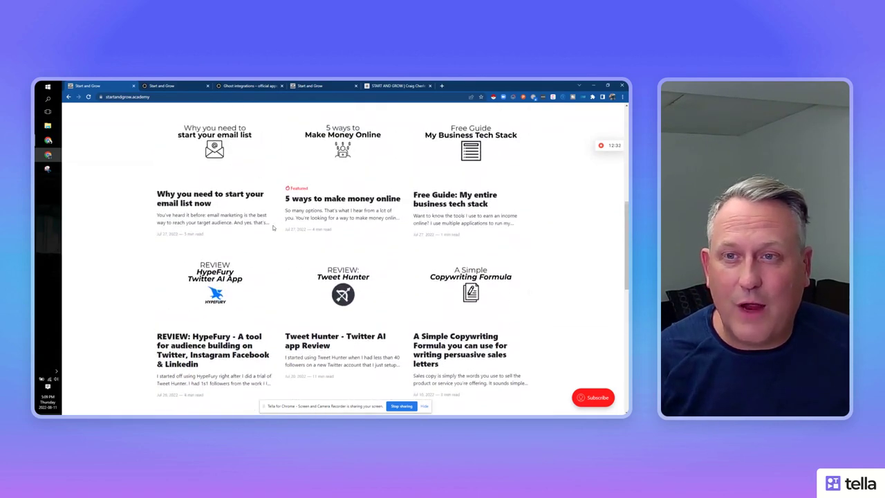
pyautogui.scroll(3, 271, 228)
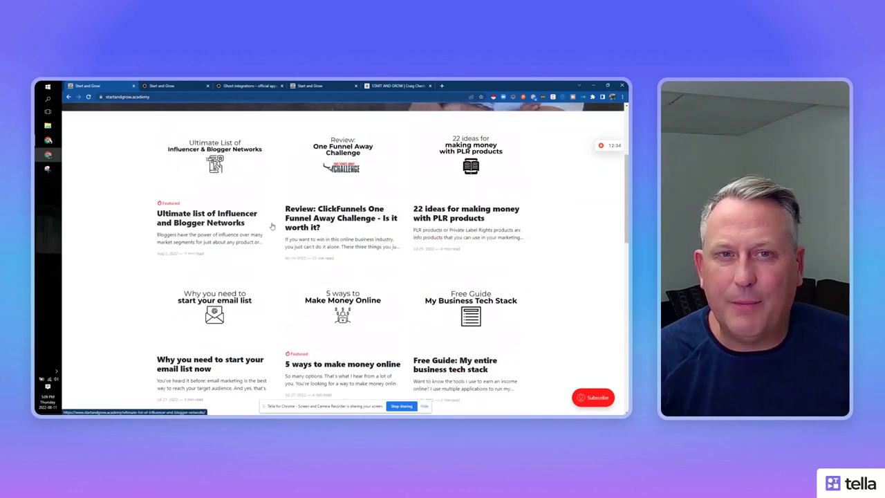
pyautogui.scroll(3, 272, 226)
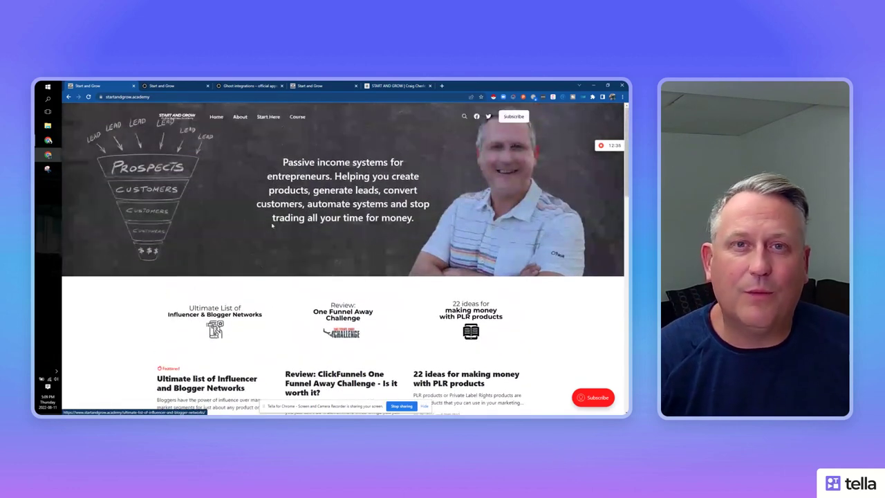